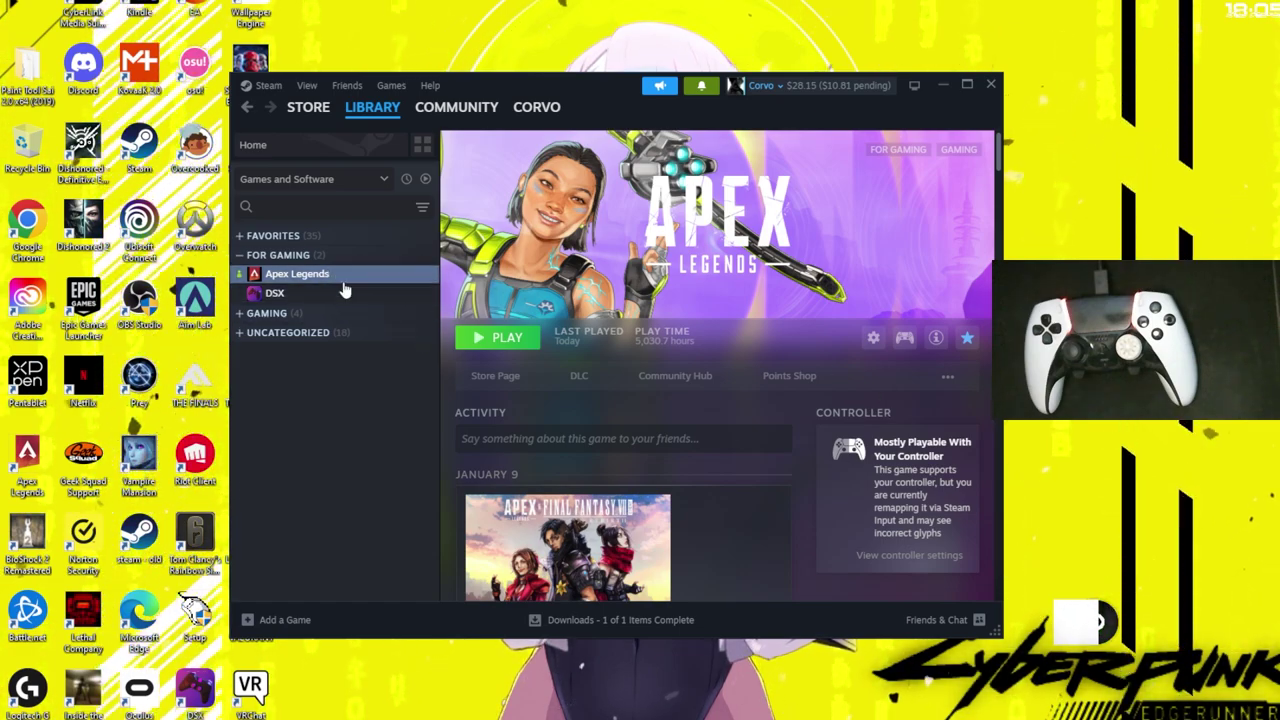
# Open the controller settings of Apex Legends after viewing the DSX page in the library
pyautogui.click(303, 297)
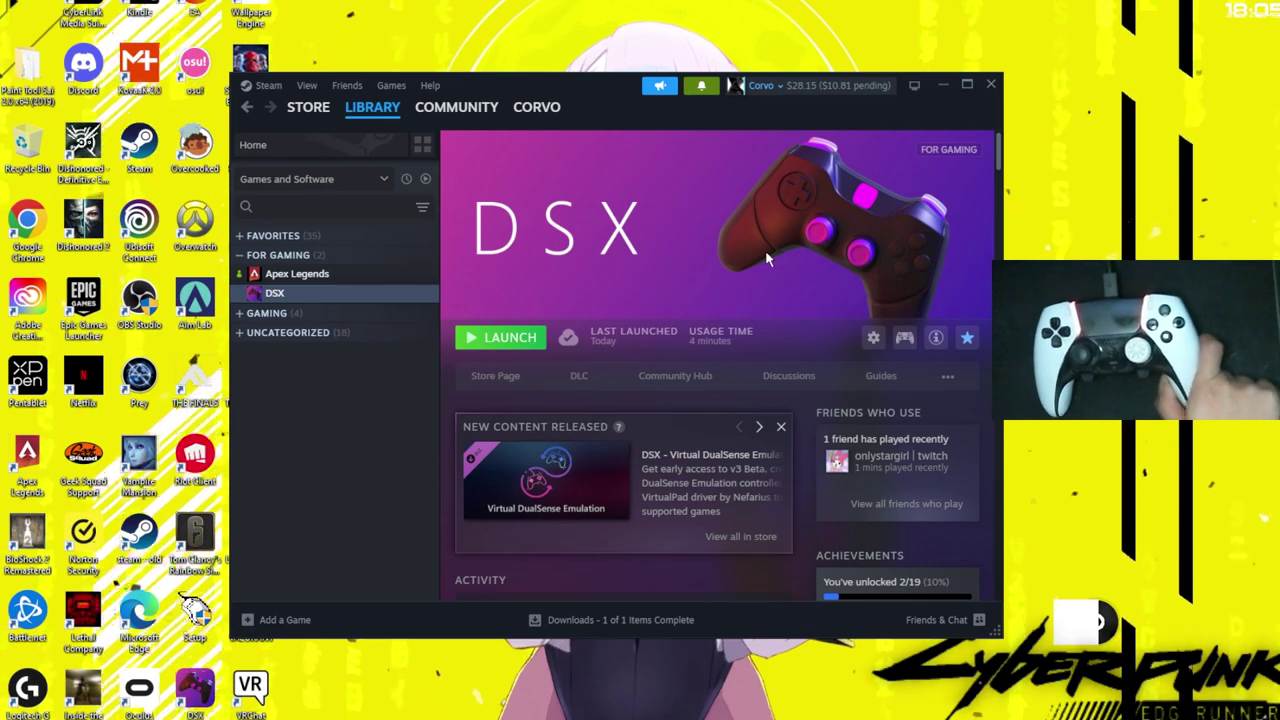
pyautogui.click(366, 278)
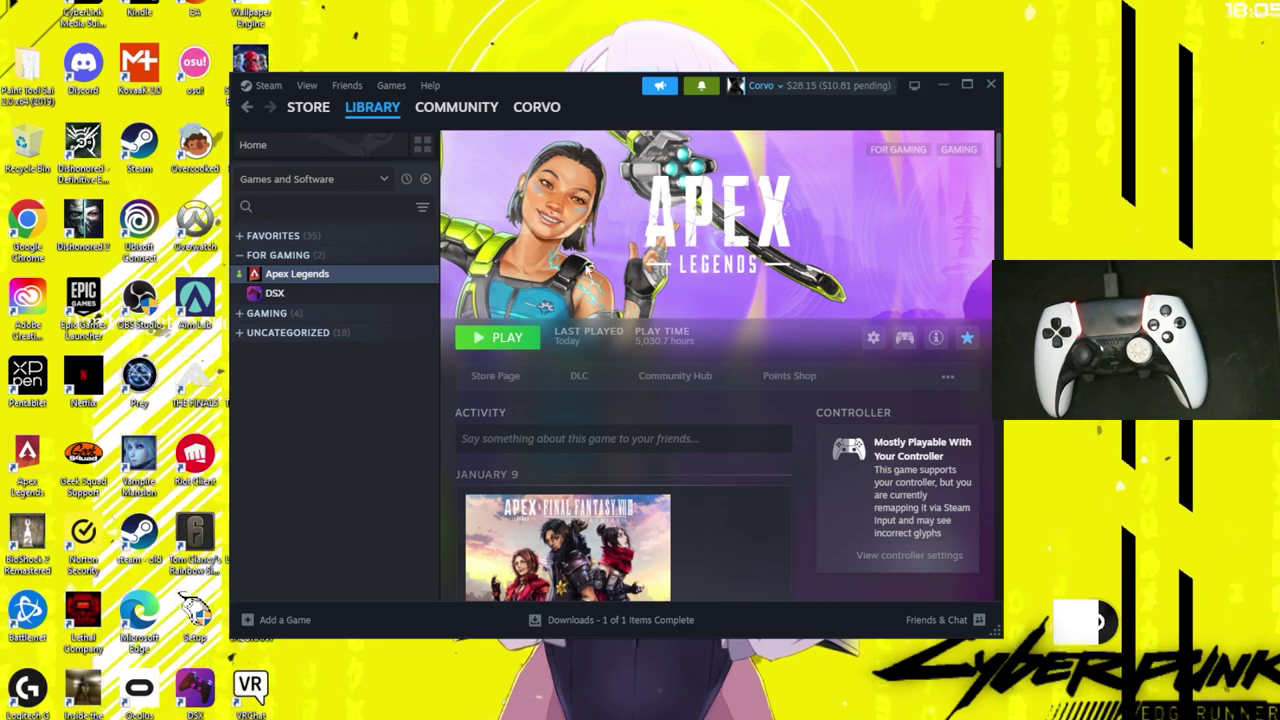
pyautogui.click(904, 340)
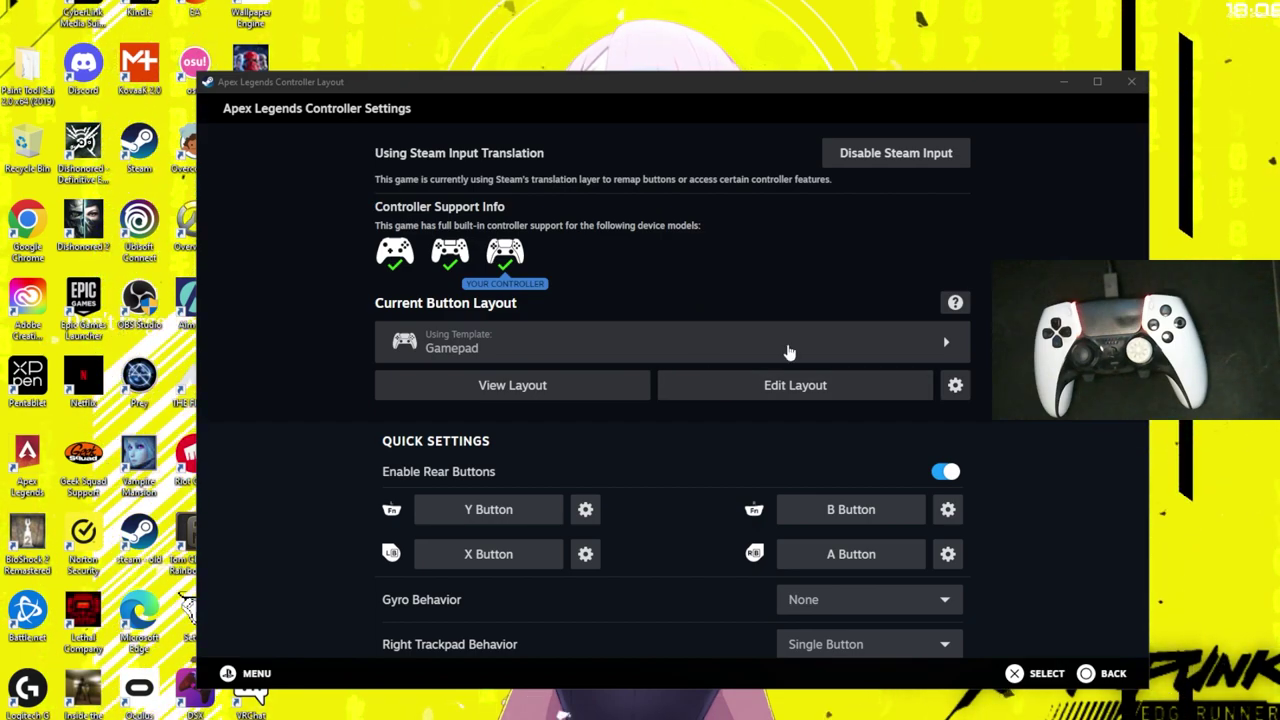
# Search the Apex Legends controller layouts for "gamepad", examine the matching layouts and templates, and return to the controller settings
pyautogui.click(948, 346)
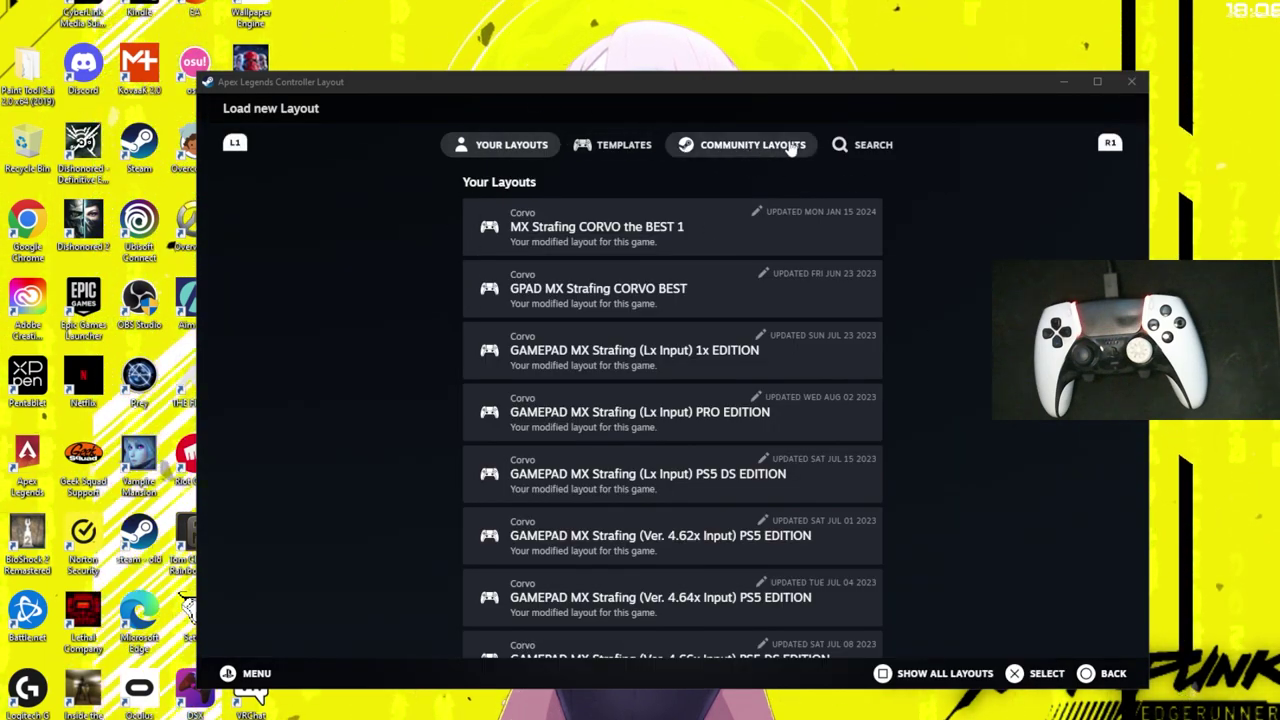
pyautogui.click(858, 145)
pyautogui.click(640, 186)
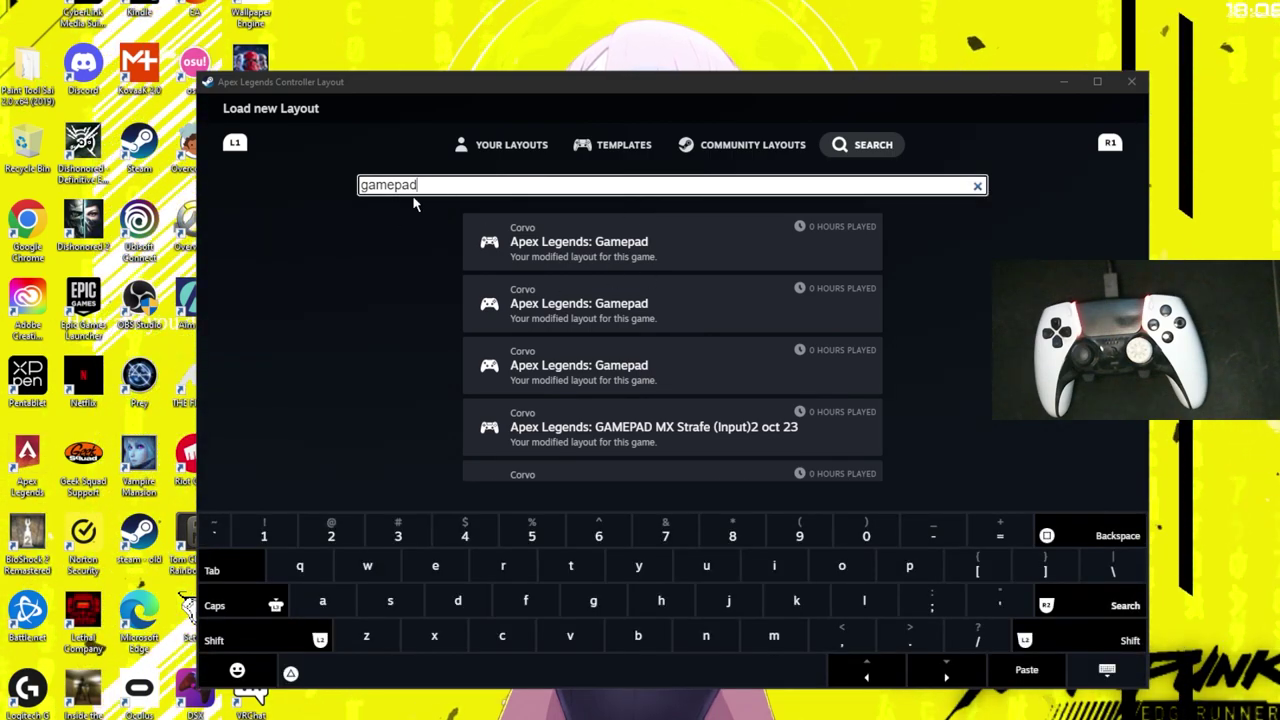
pyautogui.scroll(-10, 722, 300)
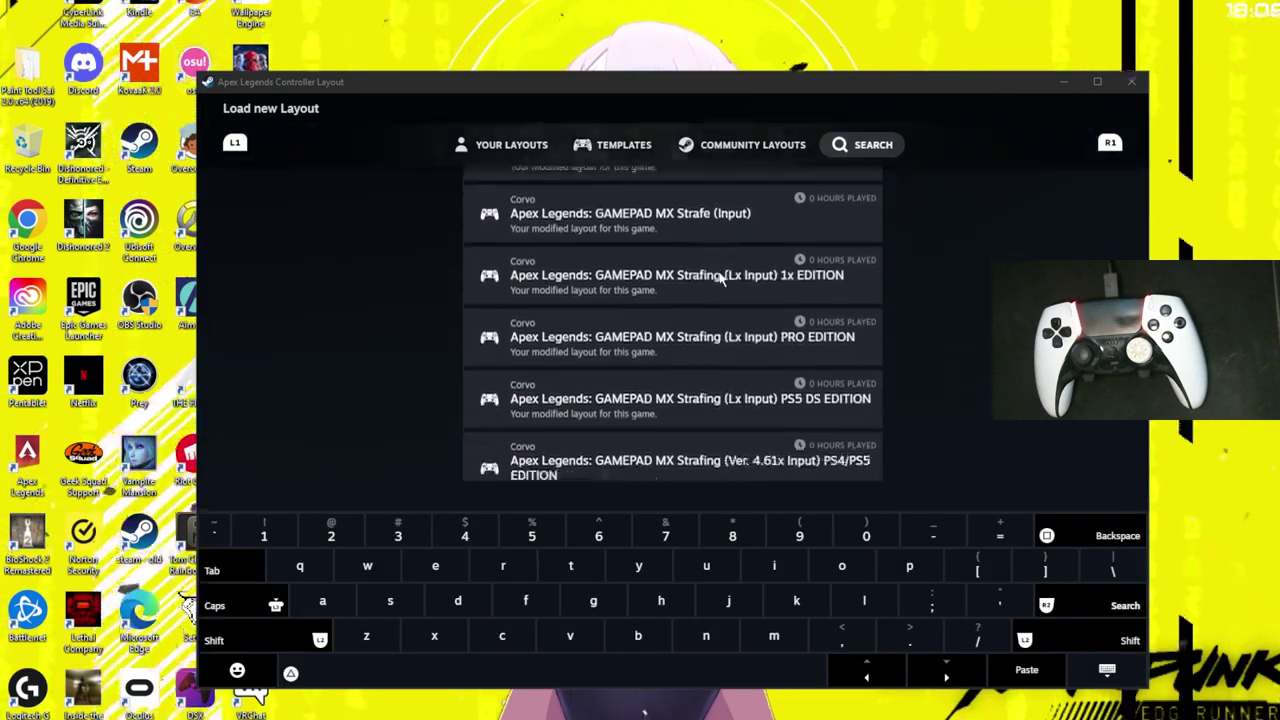
pyautogui.scroll(-10, 712, 280)
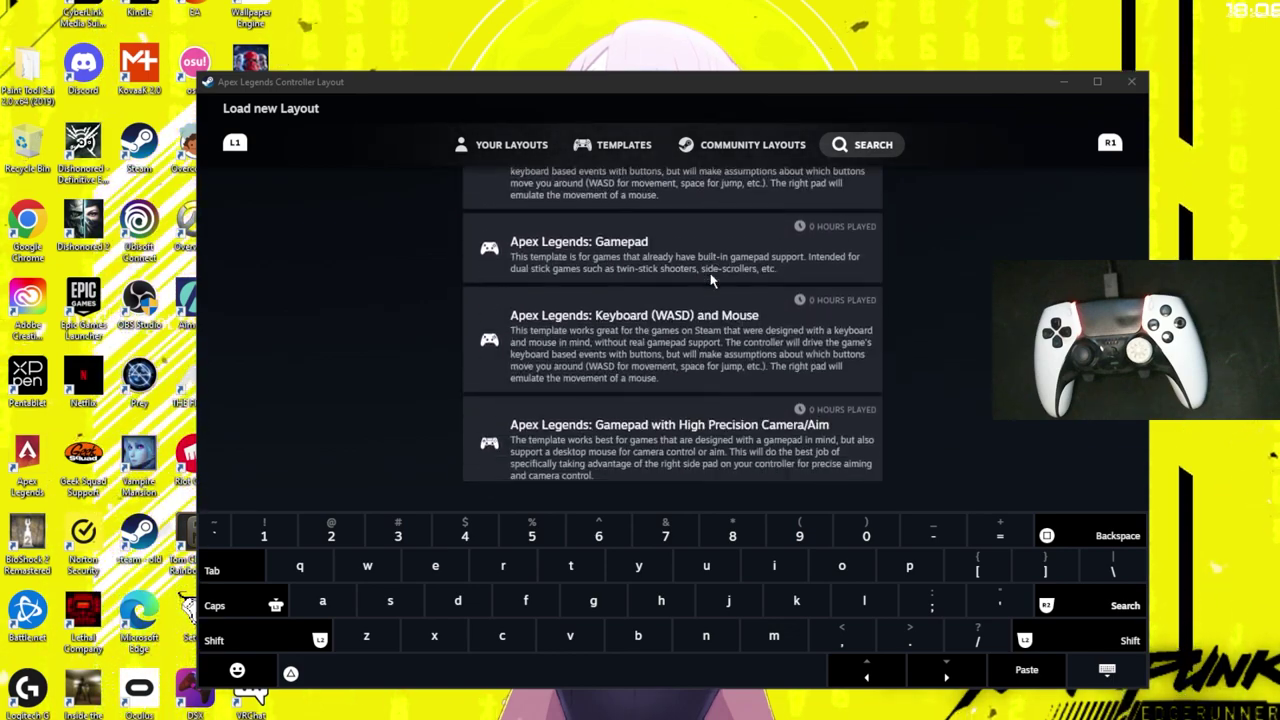
pyautogui.scroll(5, 688, 281)
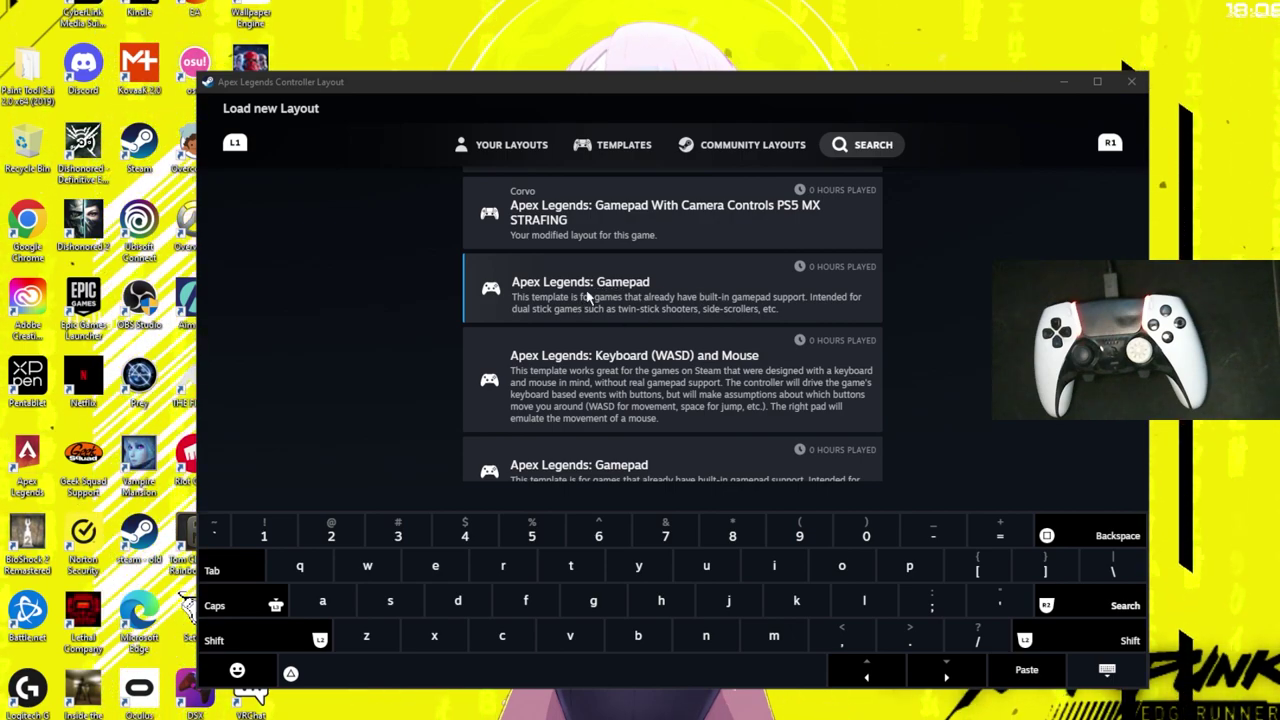
pyautogui.scroll(1, 588, 296)
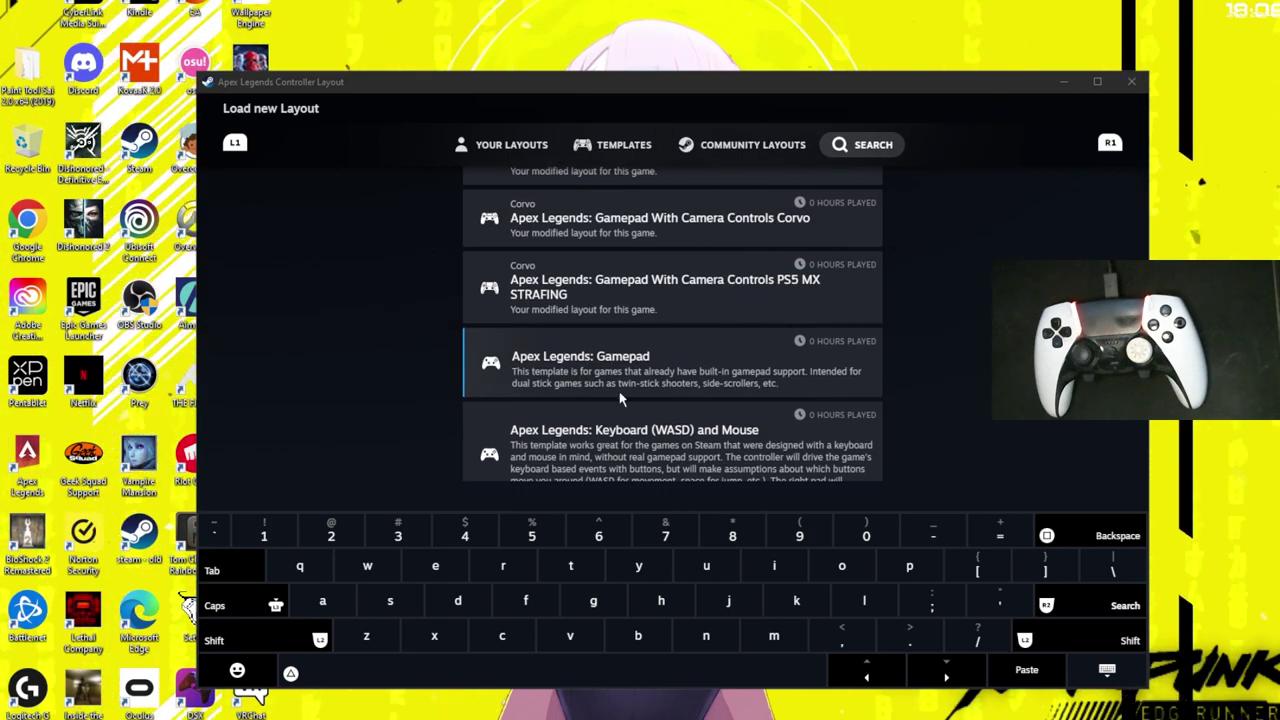
pyautogui.scroll(-1, 620, 398)
pyautogui.scroll(1, 630, 360)
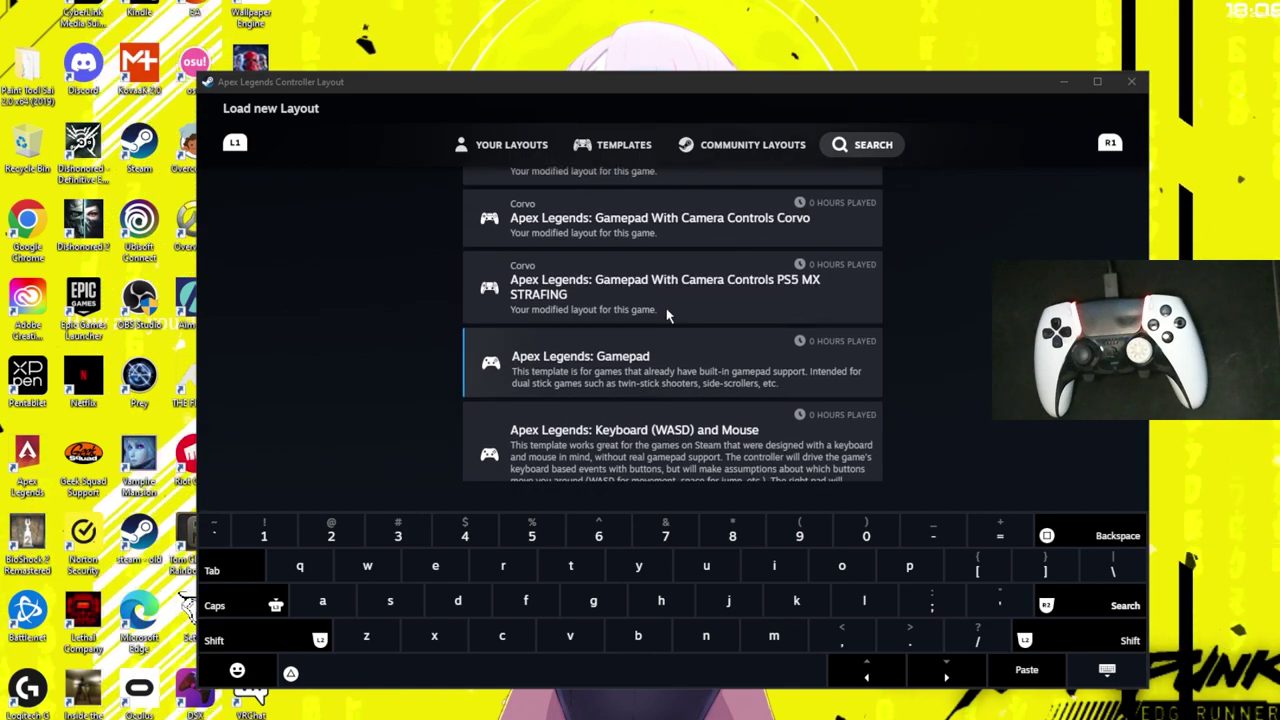
pyautogui.scroll(4, 666, 308)
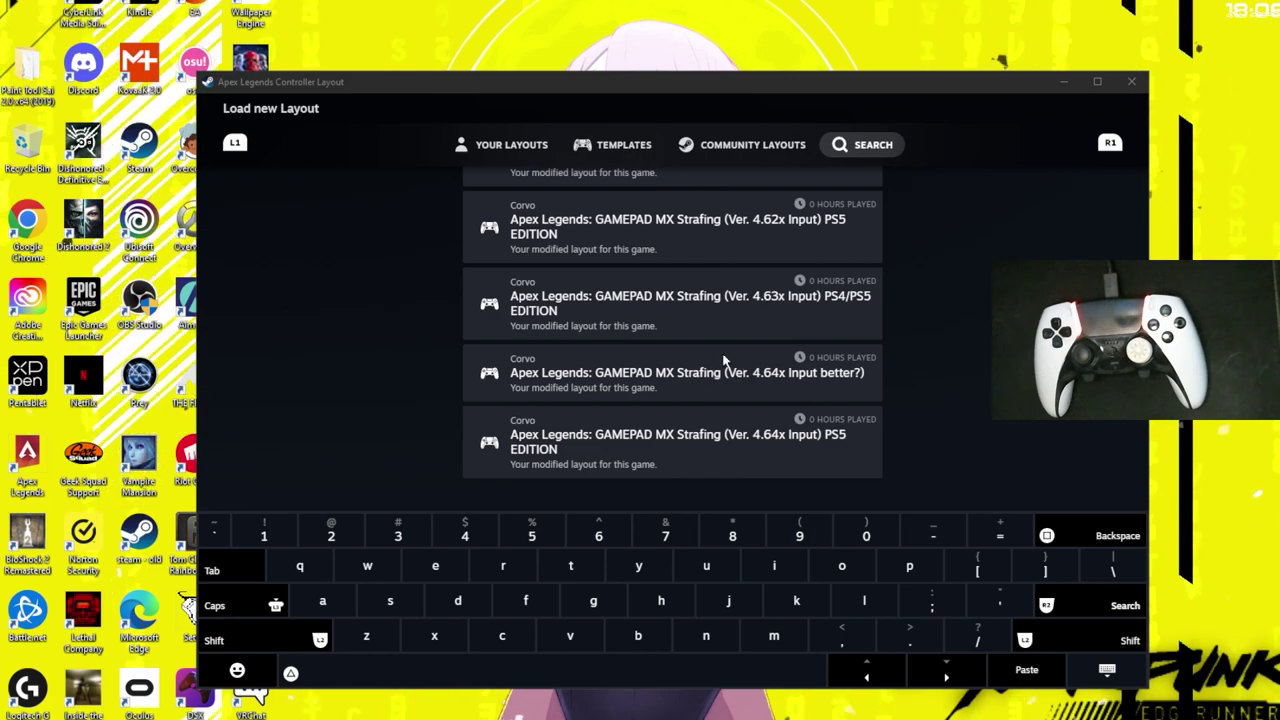
pyautogui.scroll(10, 632, 218)
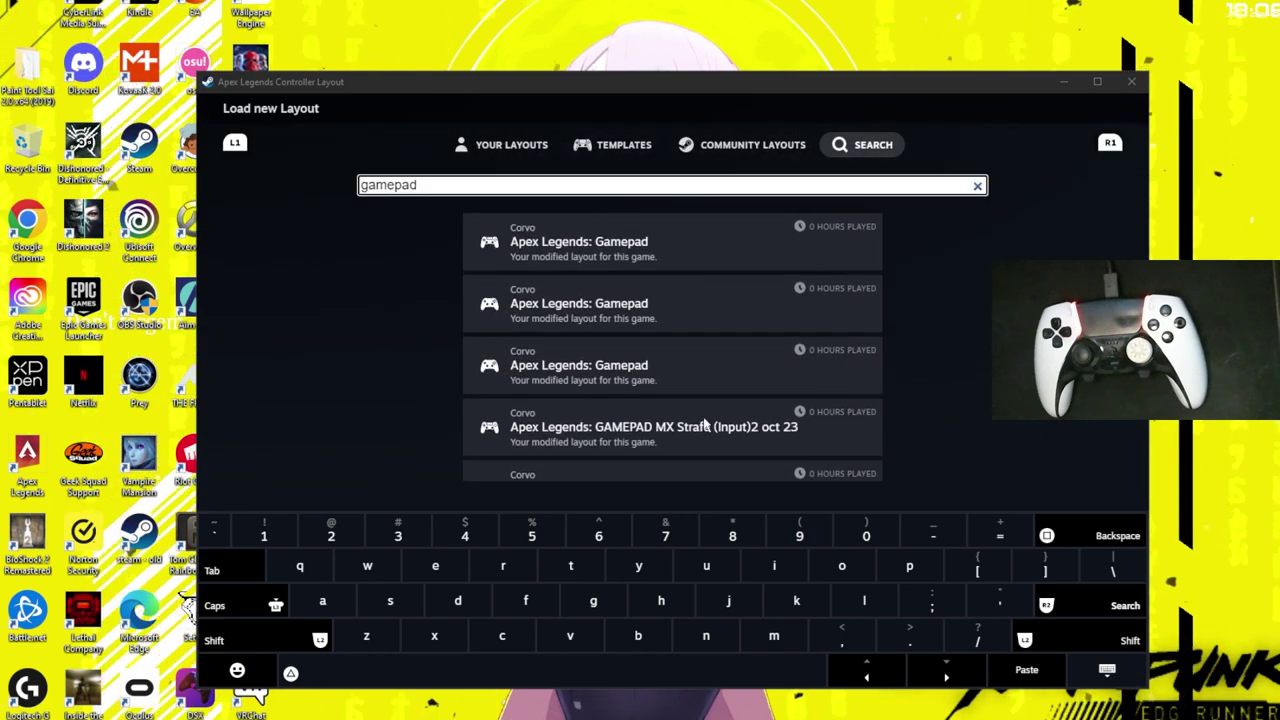
pyautogui.click(515, 148)
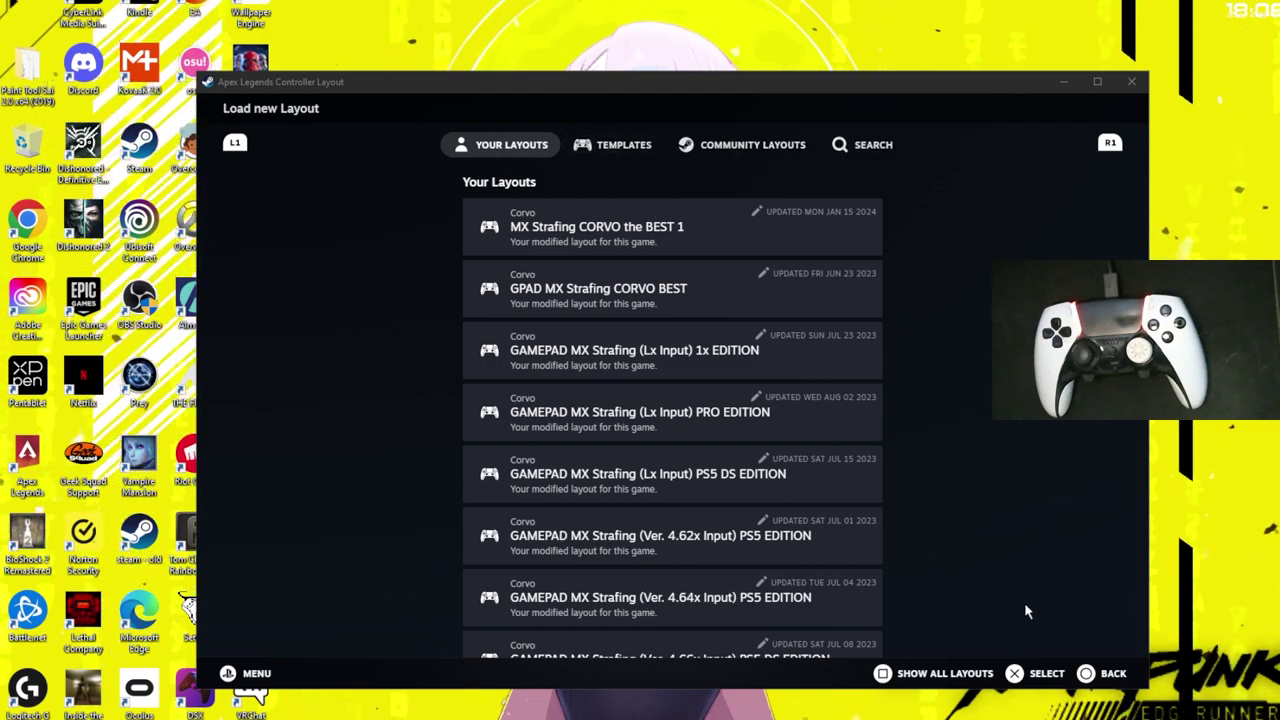
pyautogui.click(848, 148)
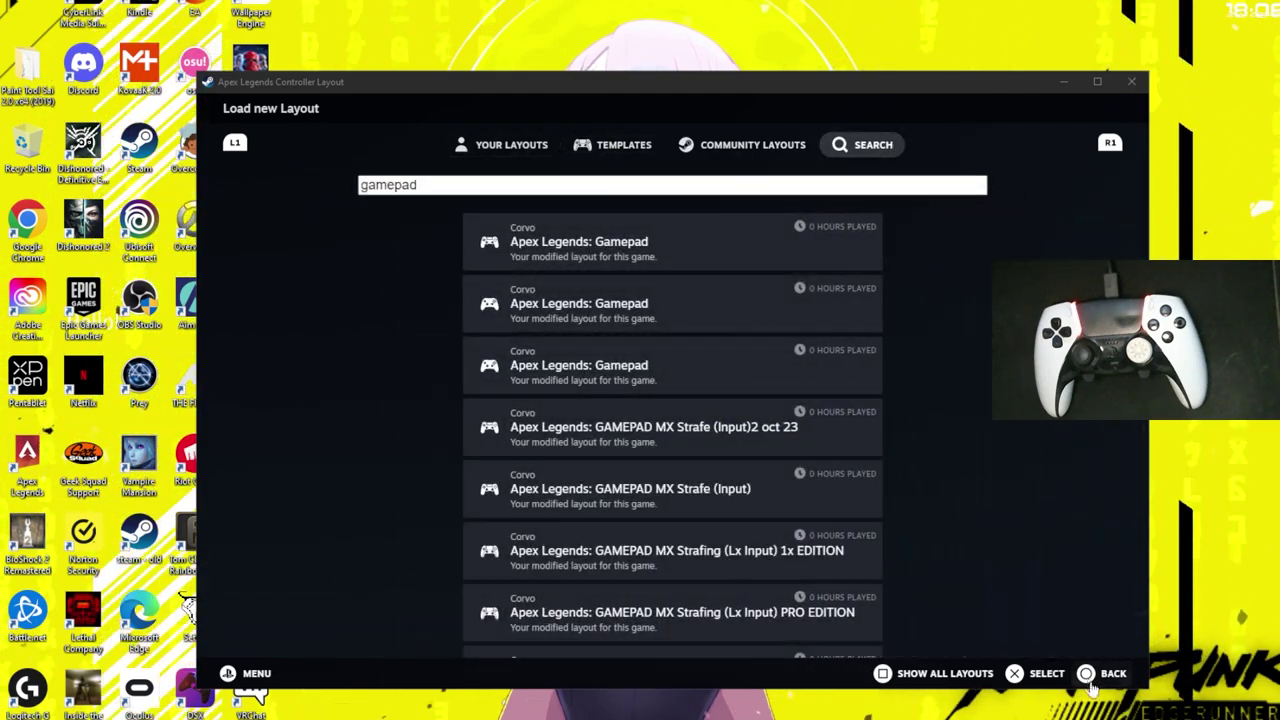
pyautogui.click(1100, 675)
# View the button assignments of the current Gamepad layout and return to the controller settings
pyautogui.scroll(-1, 526, 303)
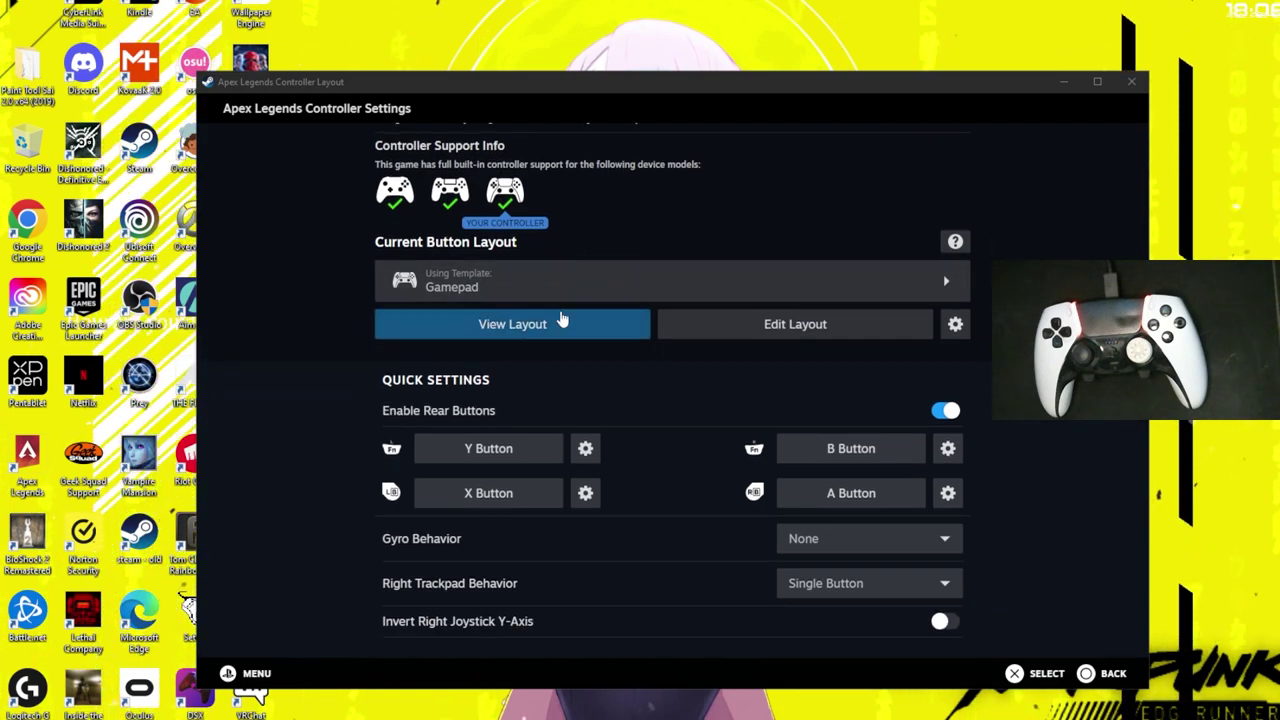
pyautogui.click(520, 326)
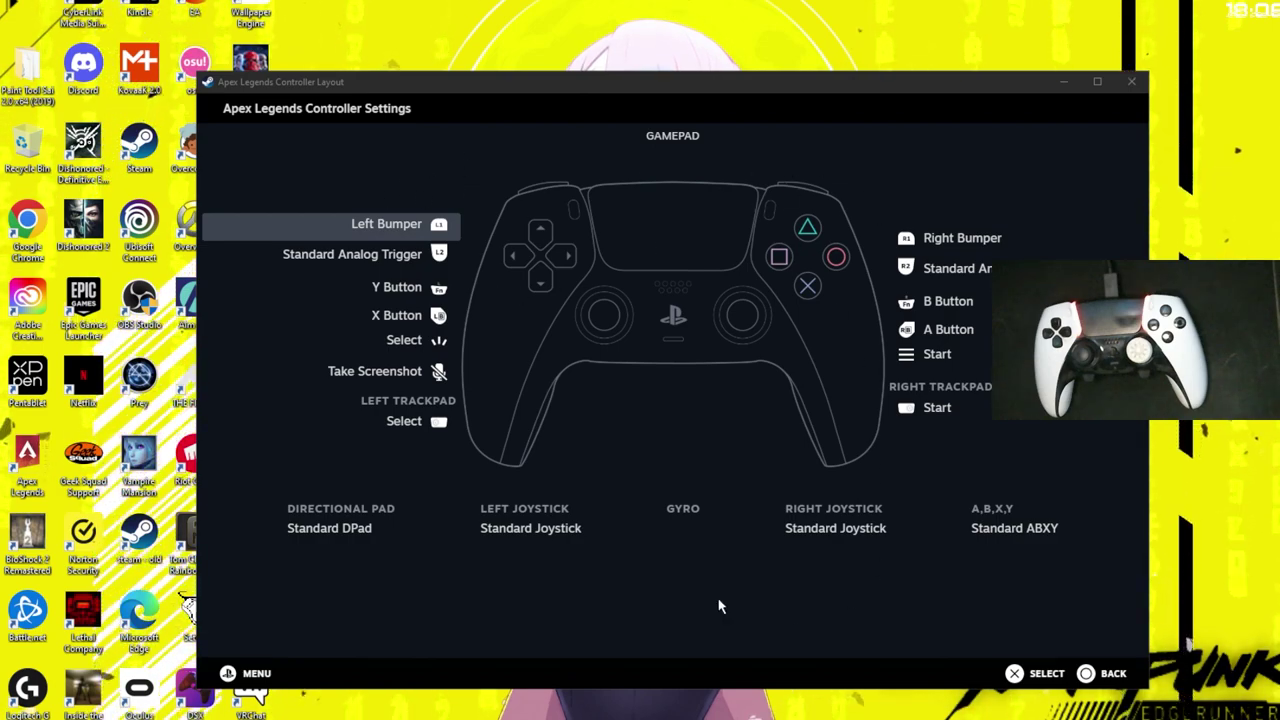
pyautogui.press('Escape')
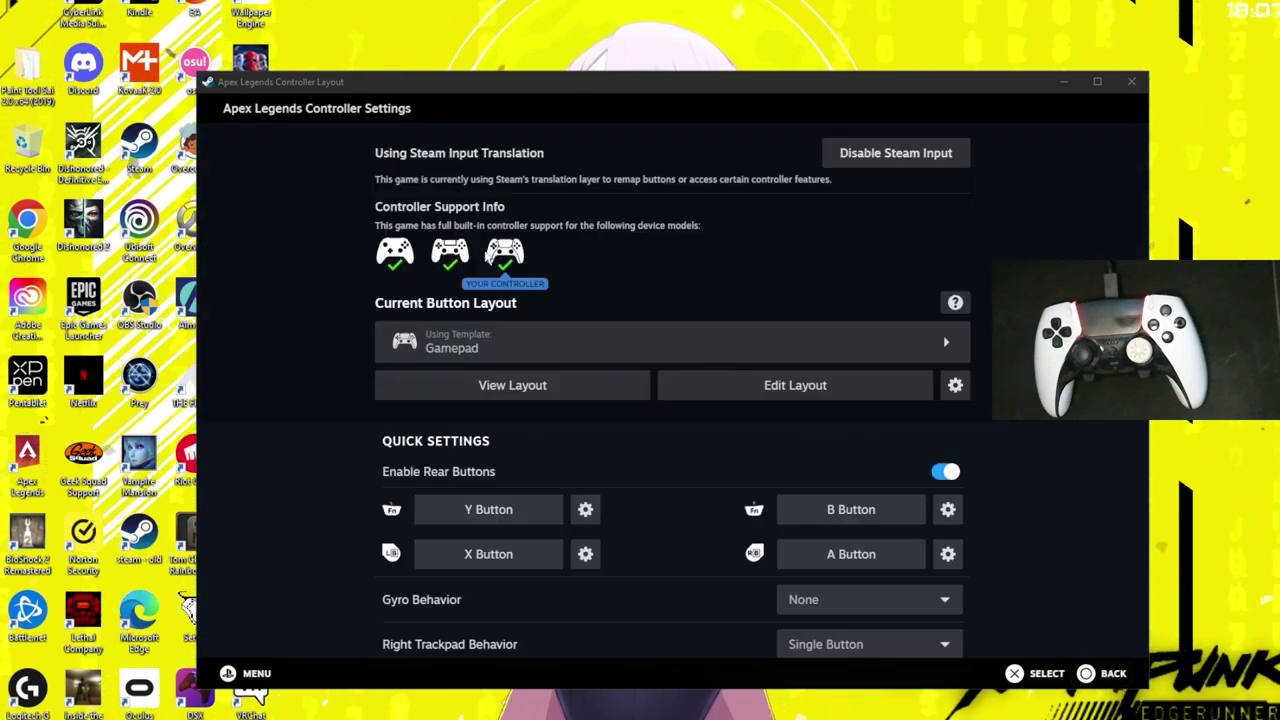
# Disable the rear buttons in the quick settings and enable them again
pyautogui.scroll(-1, 600, 375)
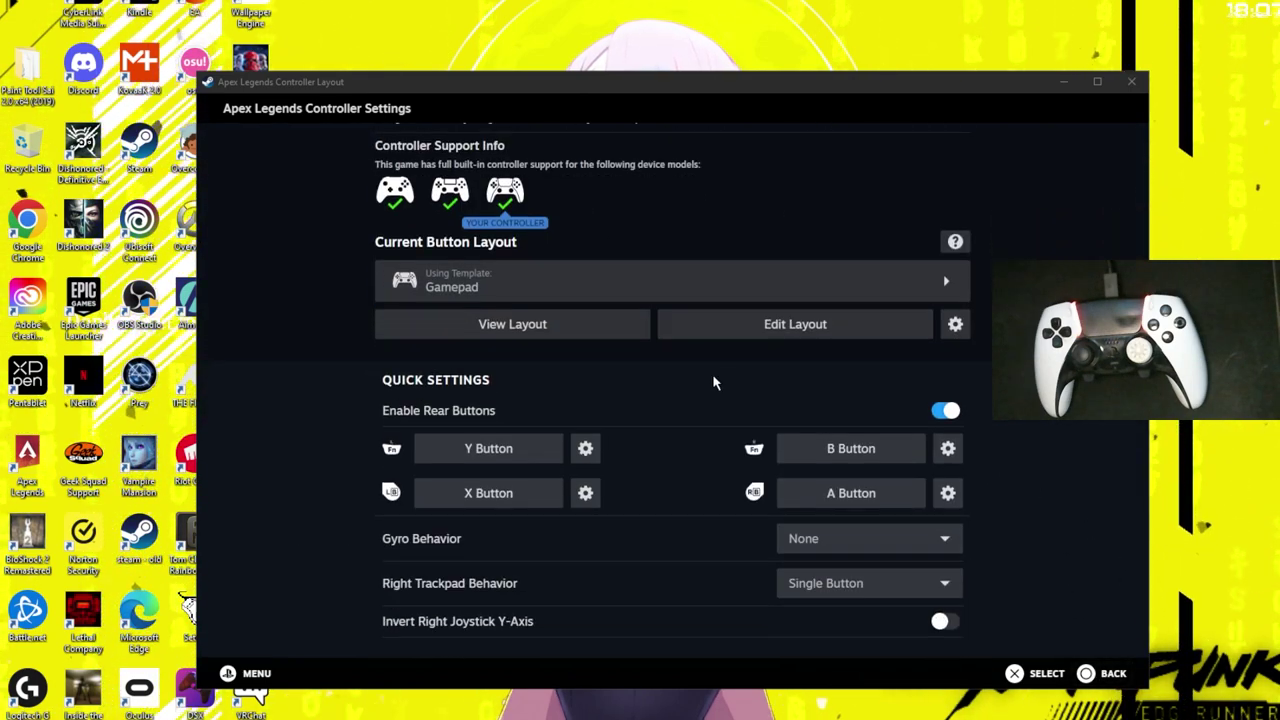
pyautogui.click(948, 411)
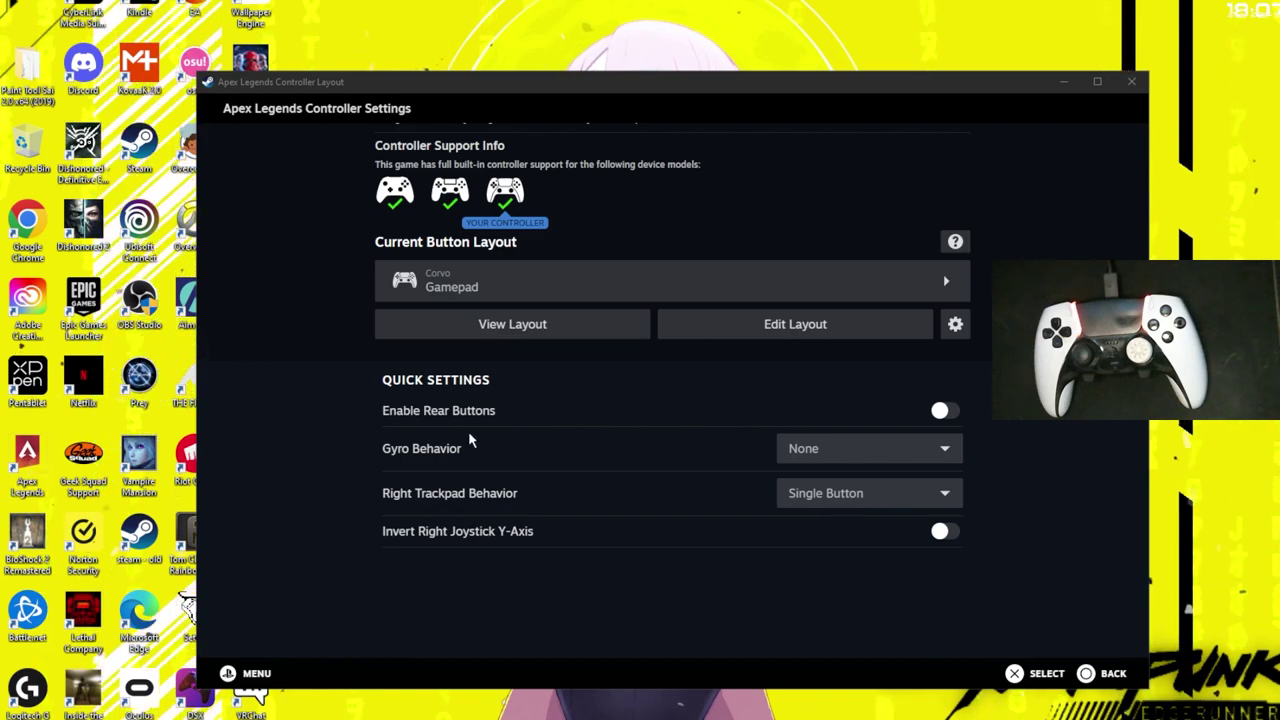
pyautogui.click(945, 411)
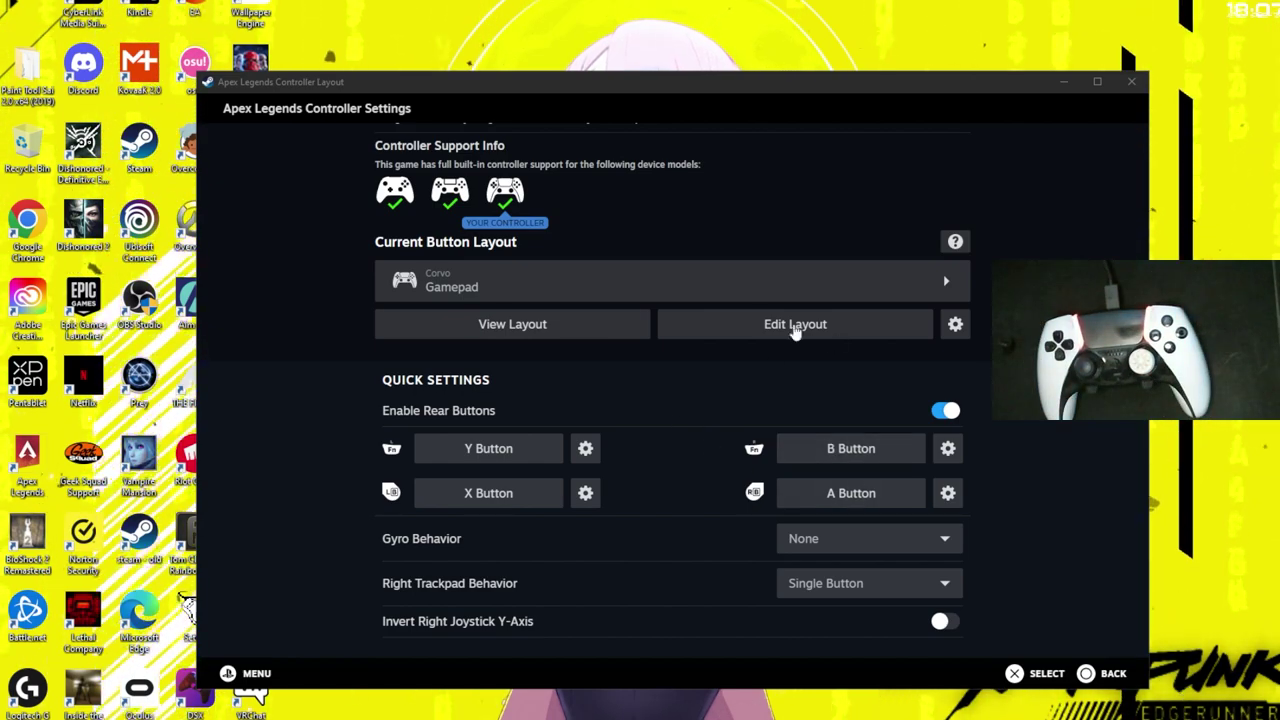
# Edit the current layout and add a mode shift to the left joystick
pyautogui.click(829, 332)
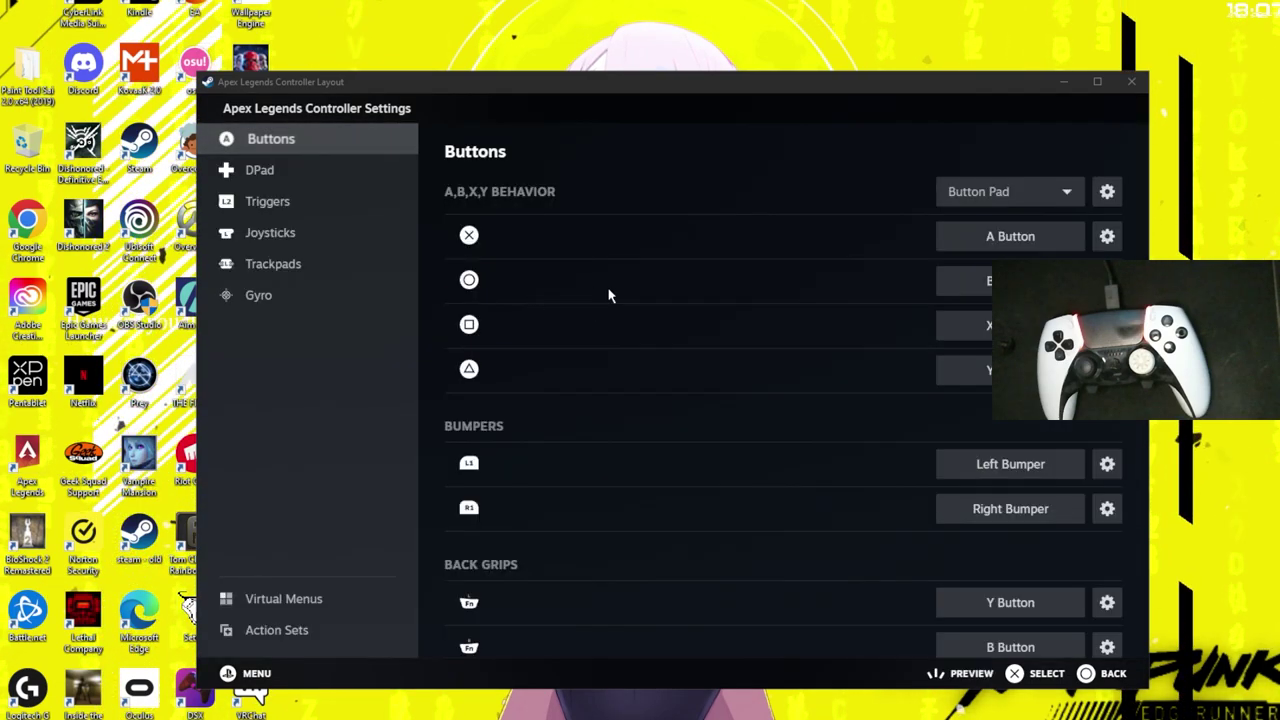
pyautogui.click(295, 236)
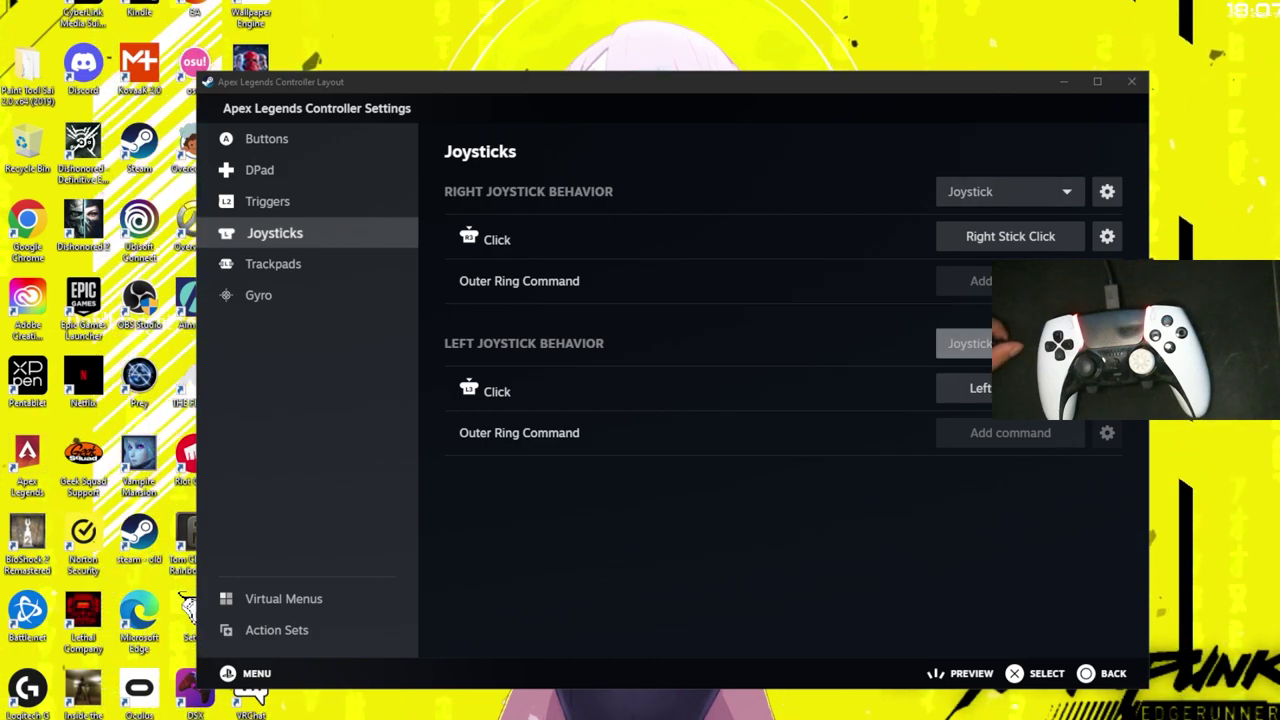
pyautogui.click(1010, 343)
pyautogui.click(657, 588)
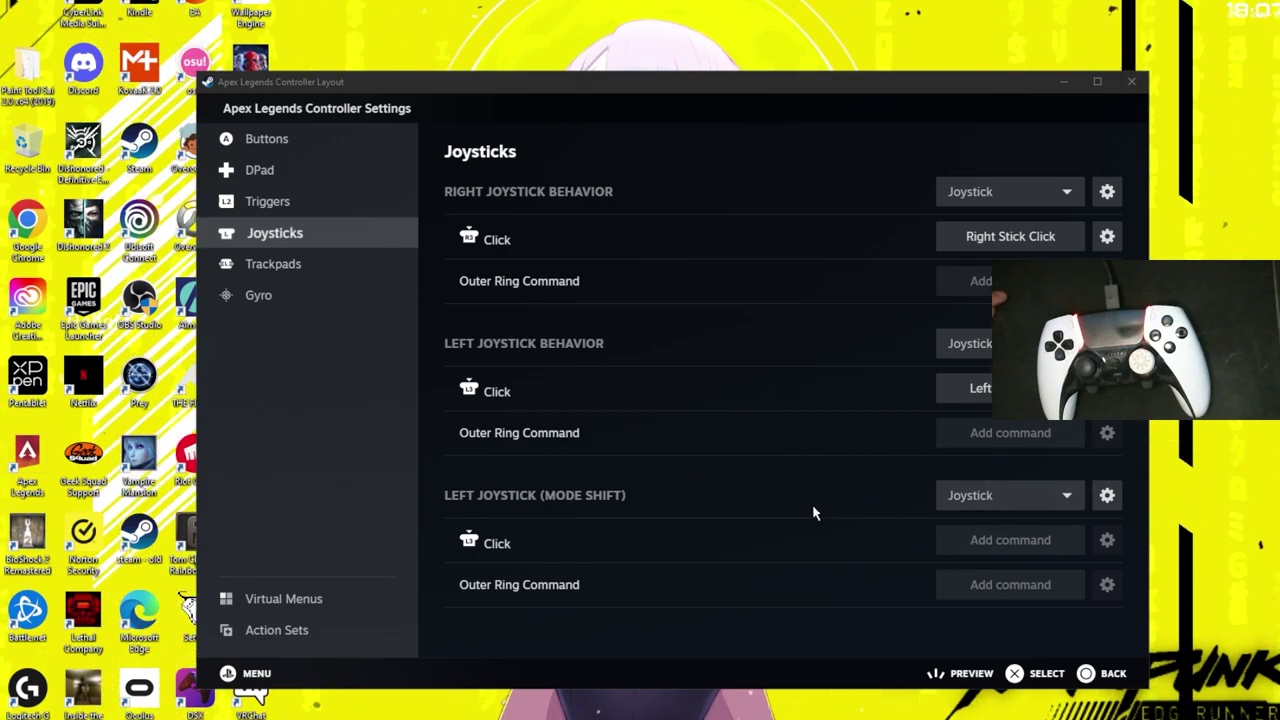
# Set the left joystick's mode shift behavior to Directional Pad
pyautogui.click(1057, 497)
pyautogui.click(900, 435)
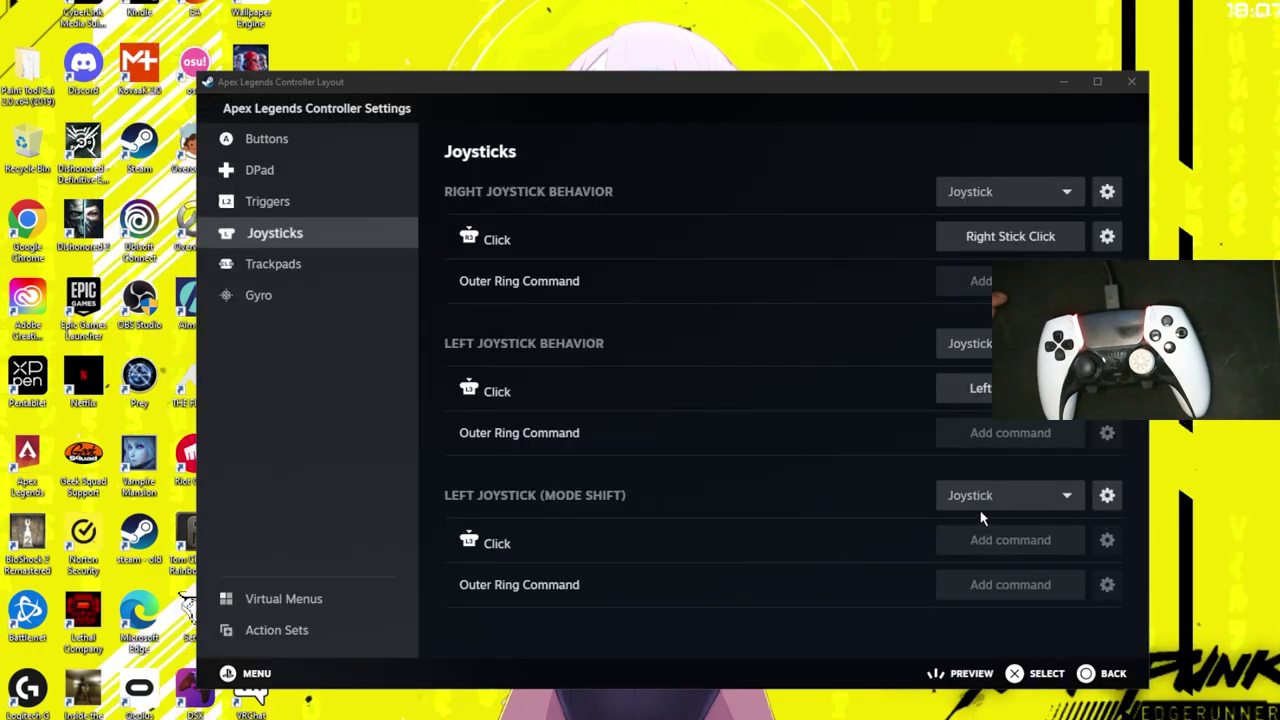
pyautogui.click(965, 495)
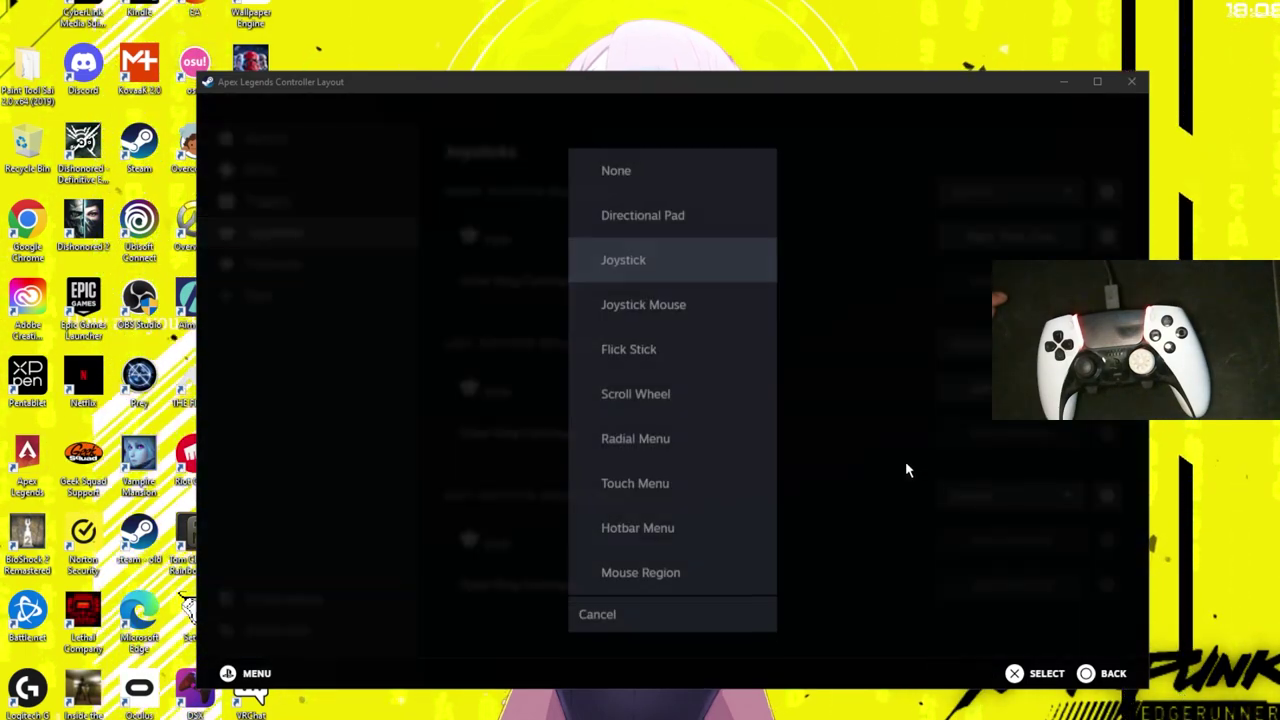
pyautogui.click(600, 216)
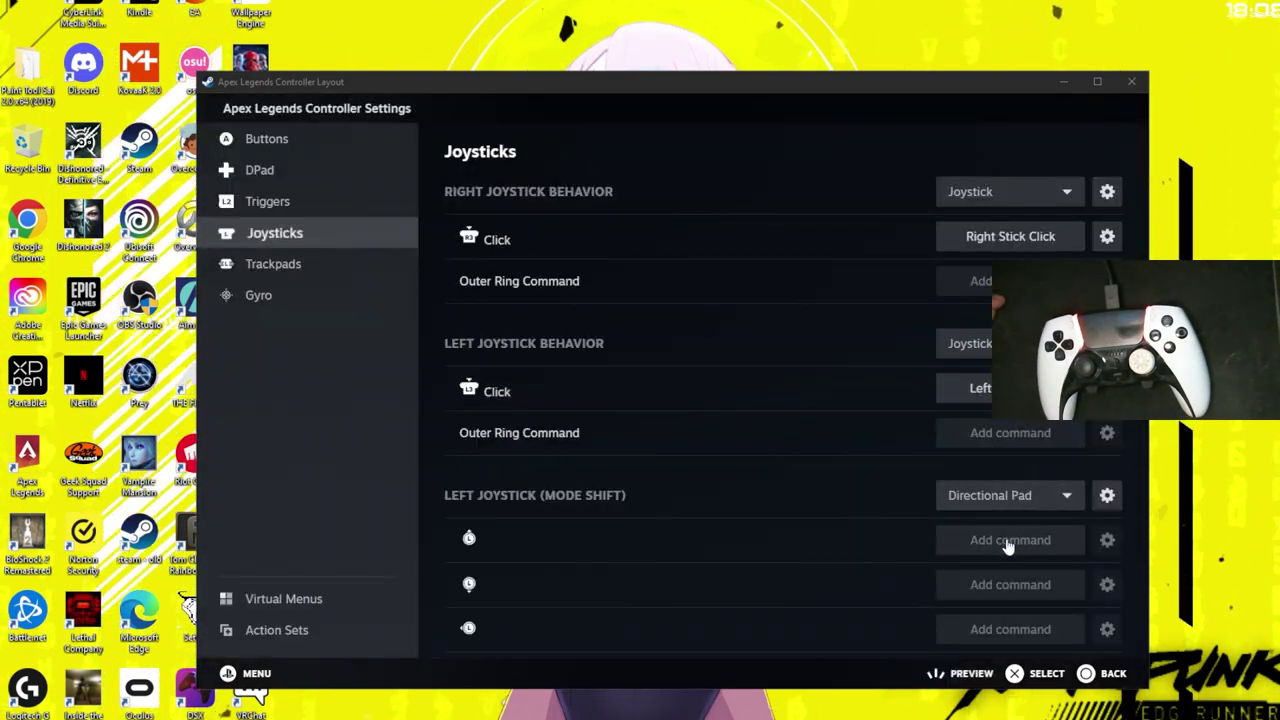
# Assign the W key to up and the S key to down in the left joystick's mode shift
pyautogui.scroll(-2, 600, 420)
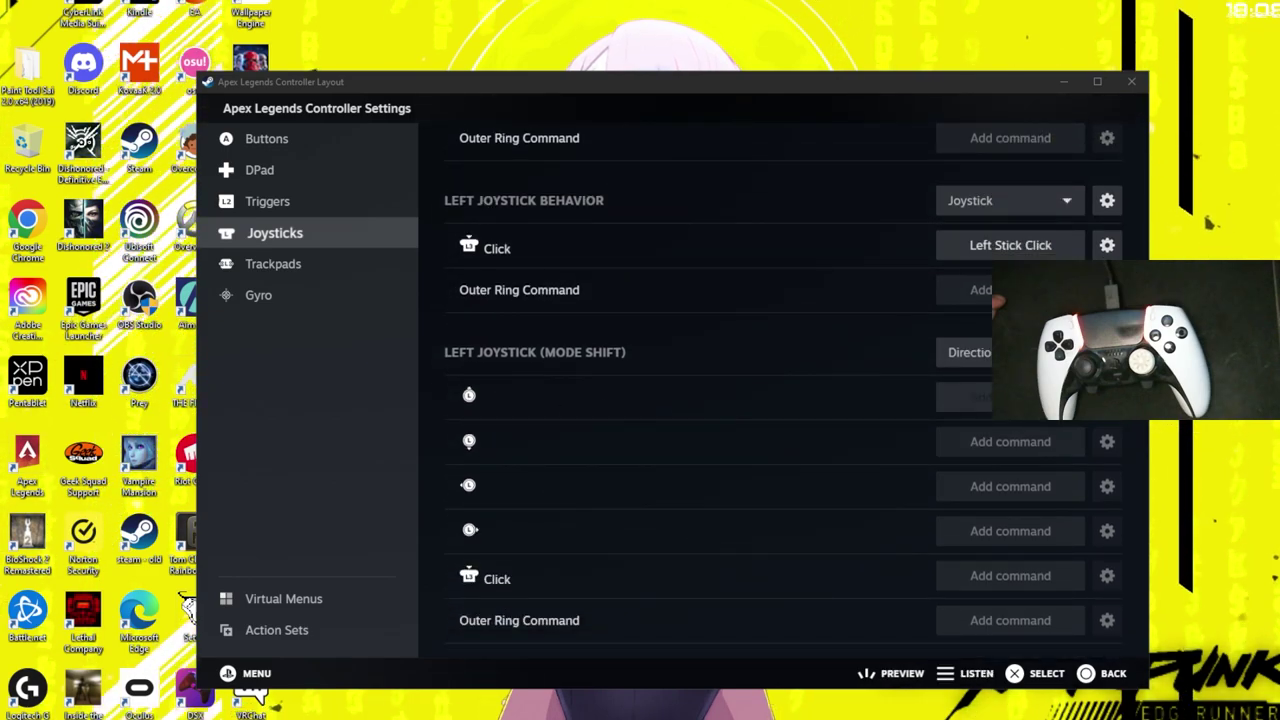
pyautogui.click(508, 395)
pyautogui.click(602, 152)
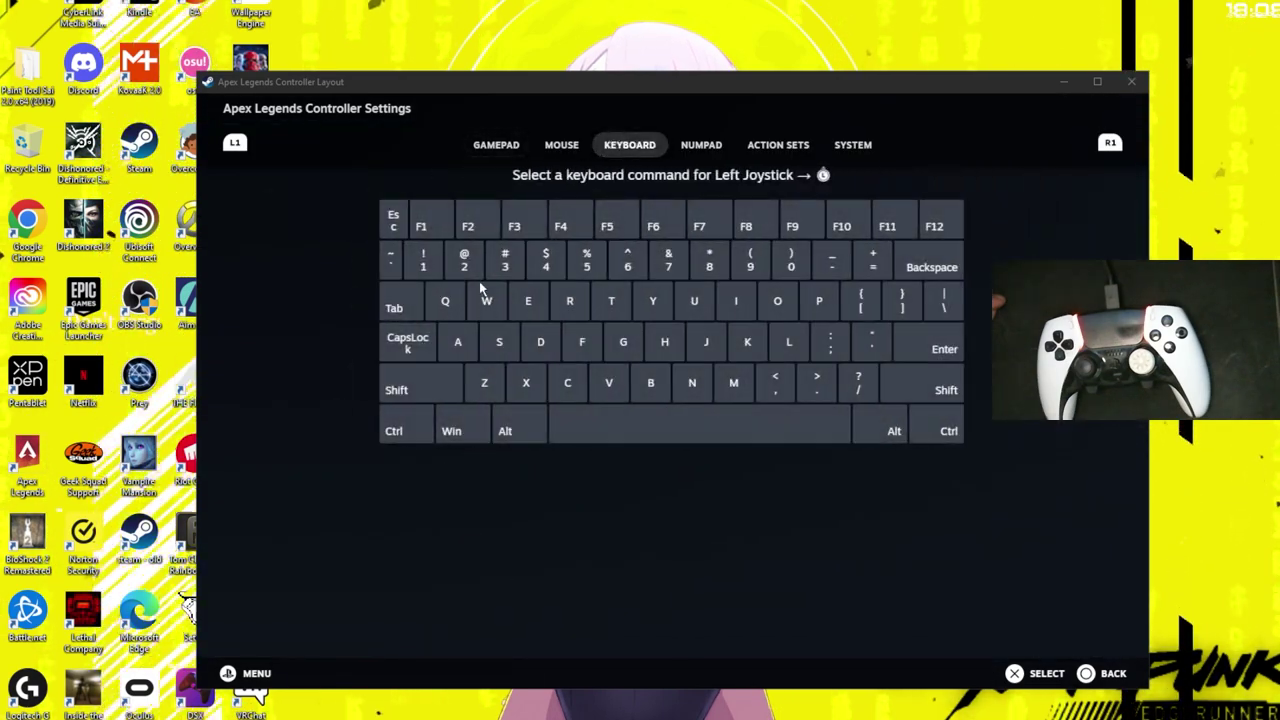
pyautogui.click(480, 292)
pyautogui.click(1003, 587)
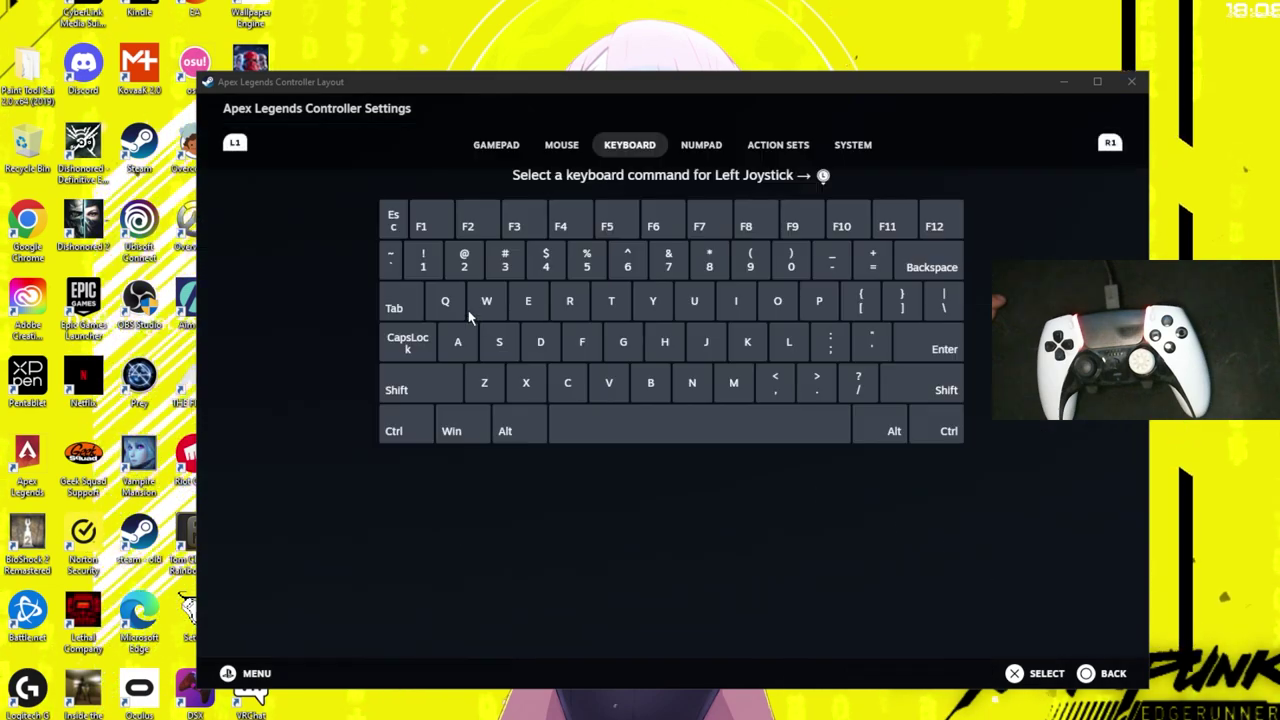
pyautogui.click(531, 340)
# Assign the A key to left and the D key to right in the left joystick's mode shift
pyautogui.scroll(-2, 716, 433)
pyautogui.click(512, 486)
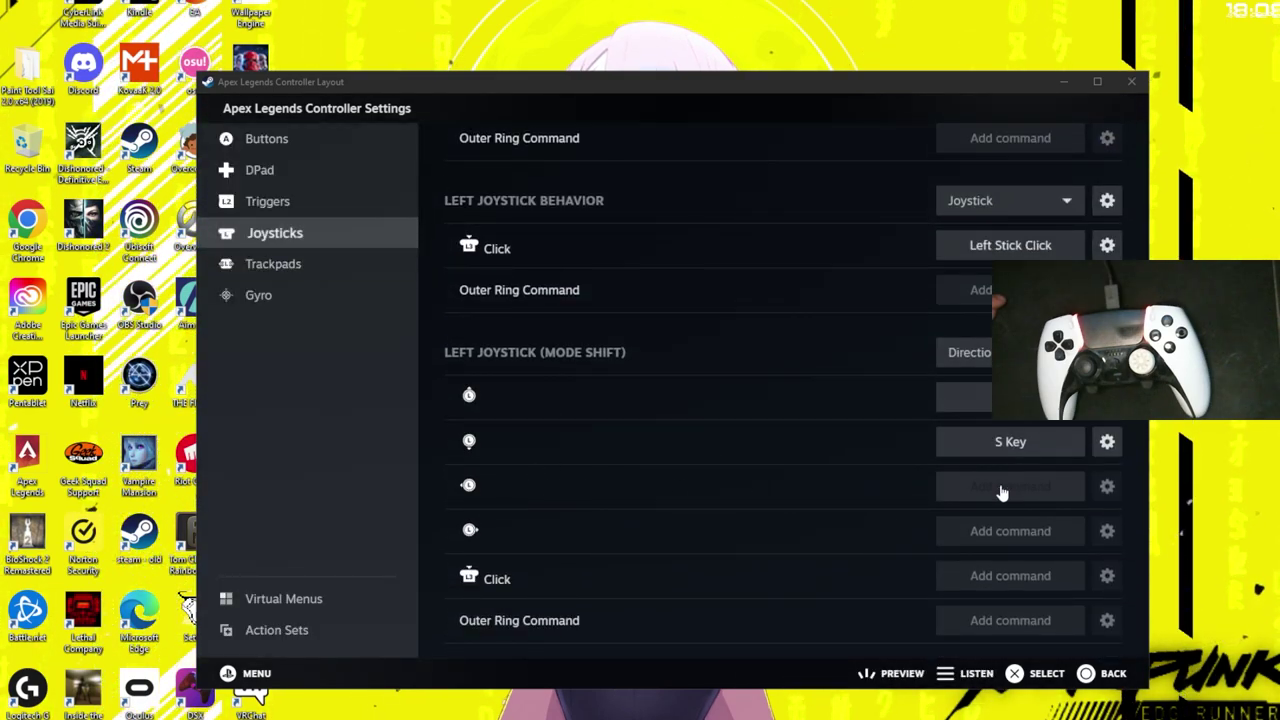
pyautogui.click(487, 340)
pyautogui.scroll(-2, 621, 575)
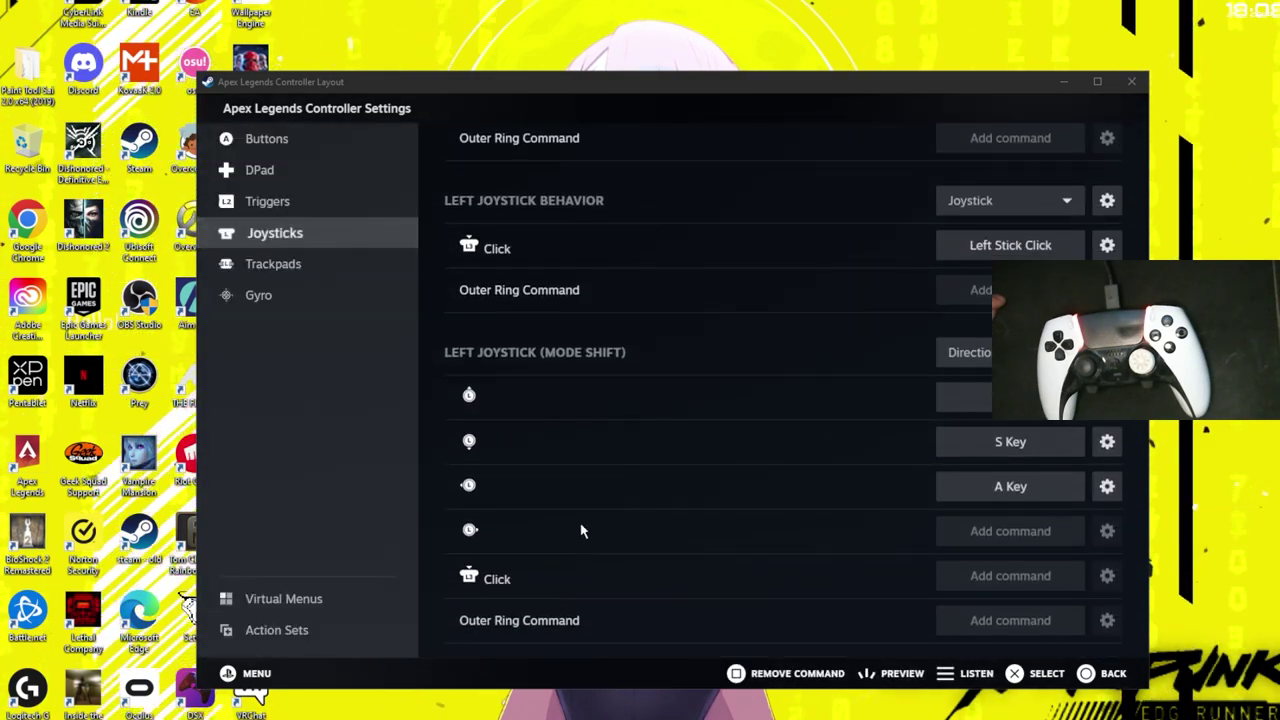
pyautogui.click(1010, 528)
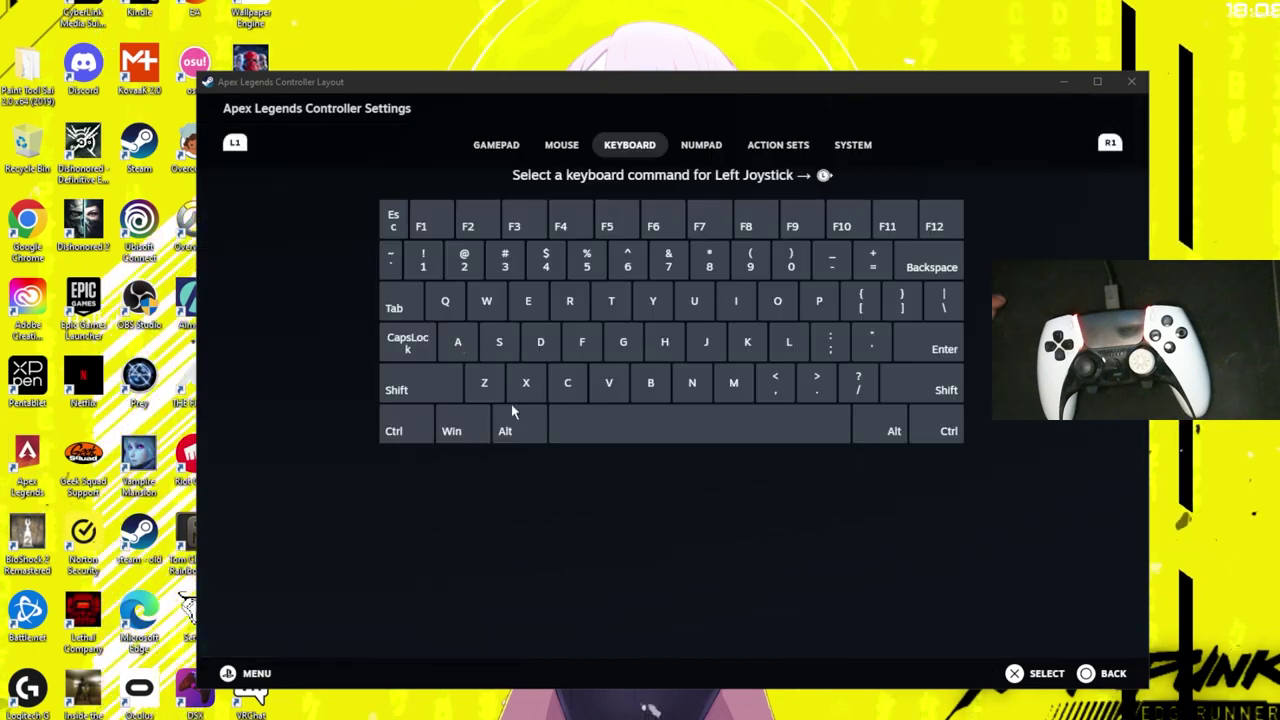
pyautogui.click(540, 341)
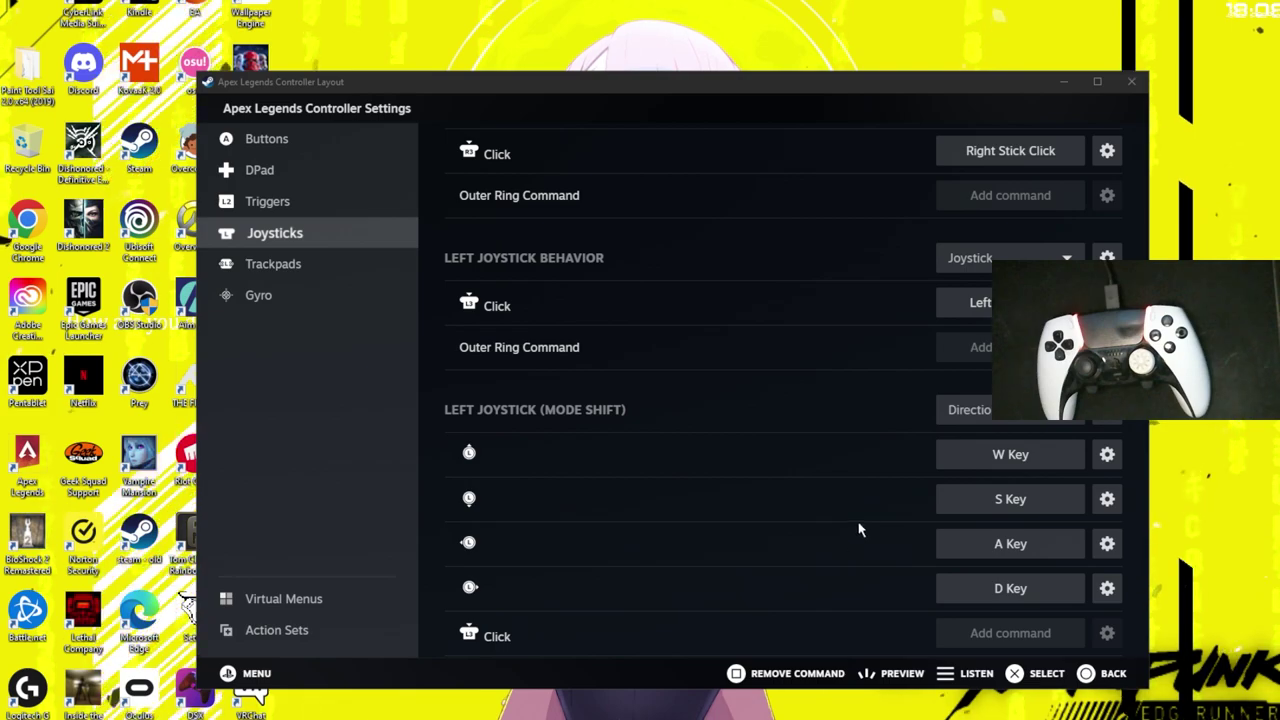
# Enable Hold to Repeat (Turbo) with a repeat rate of 10 for the W Key command in the left joystick's mode shift
pyautogui.scroll(-1, 856, 525)
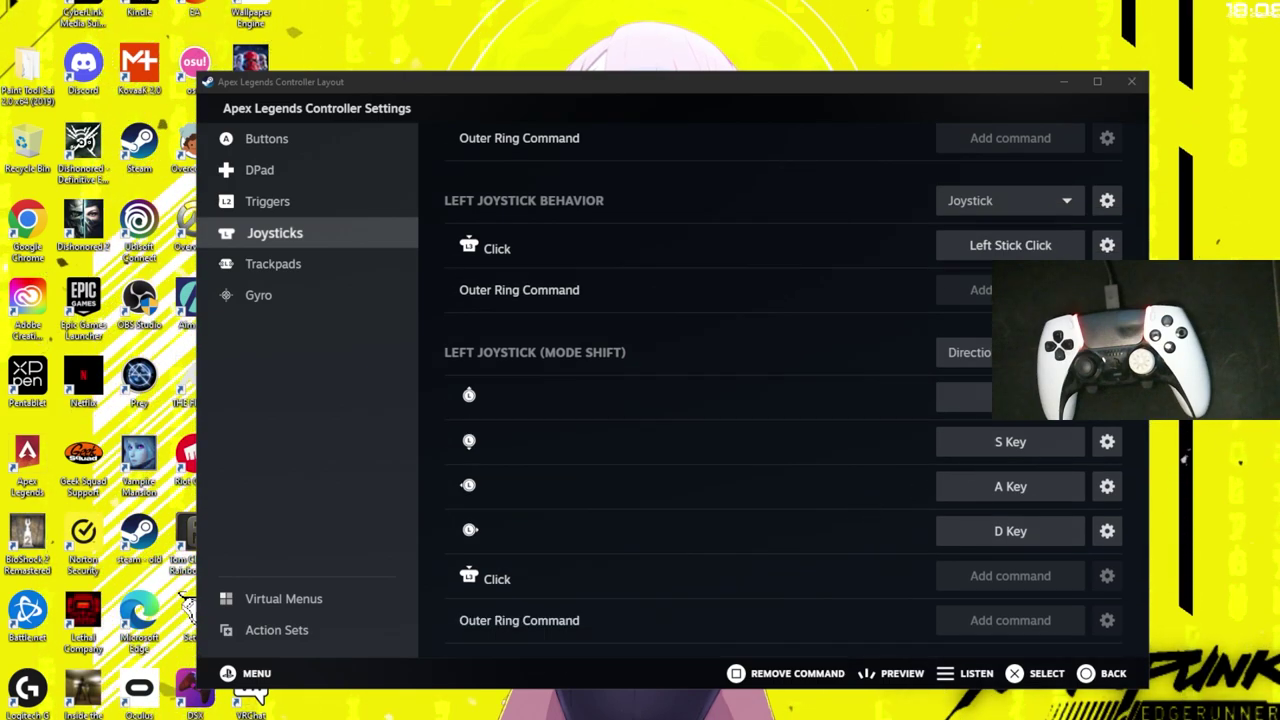
pyautogui.press('Return')
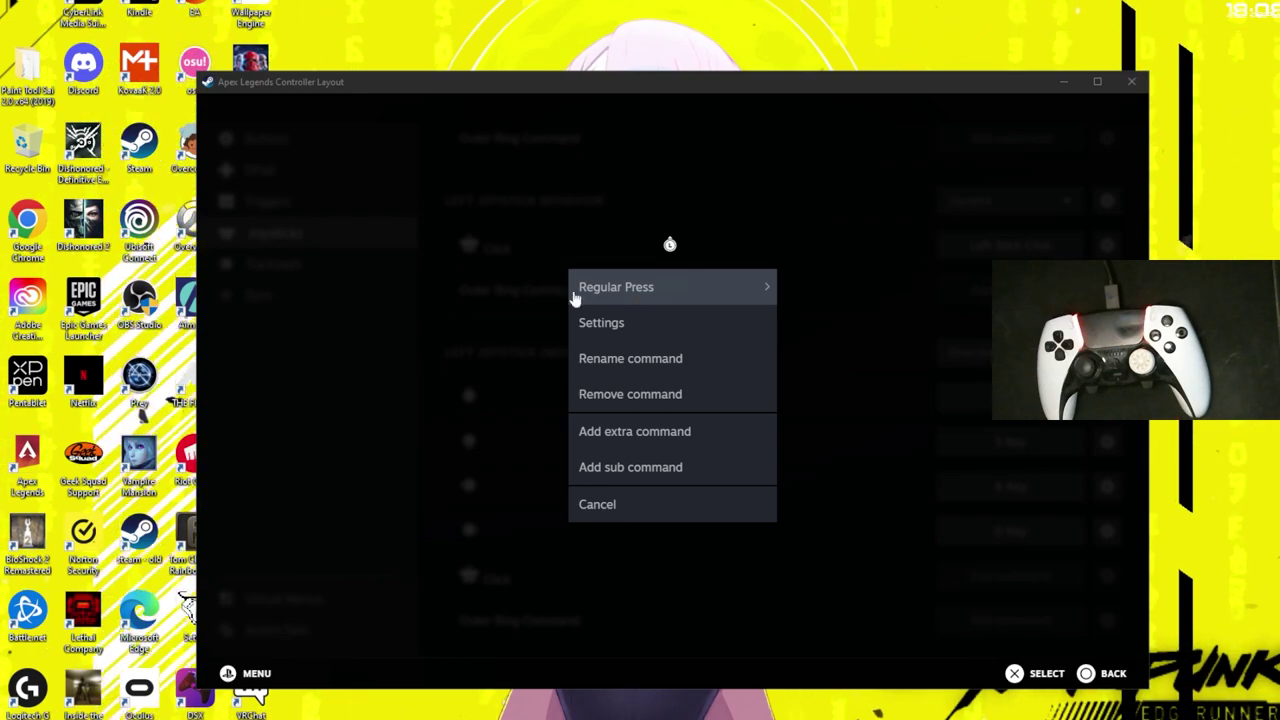
pyautogui.click(633, 324)
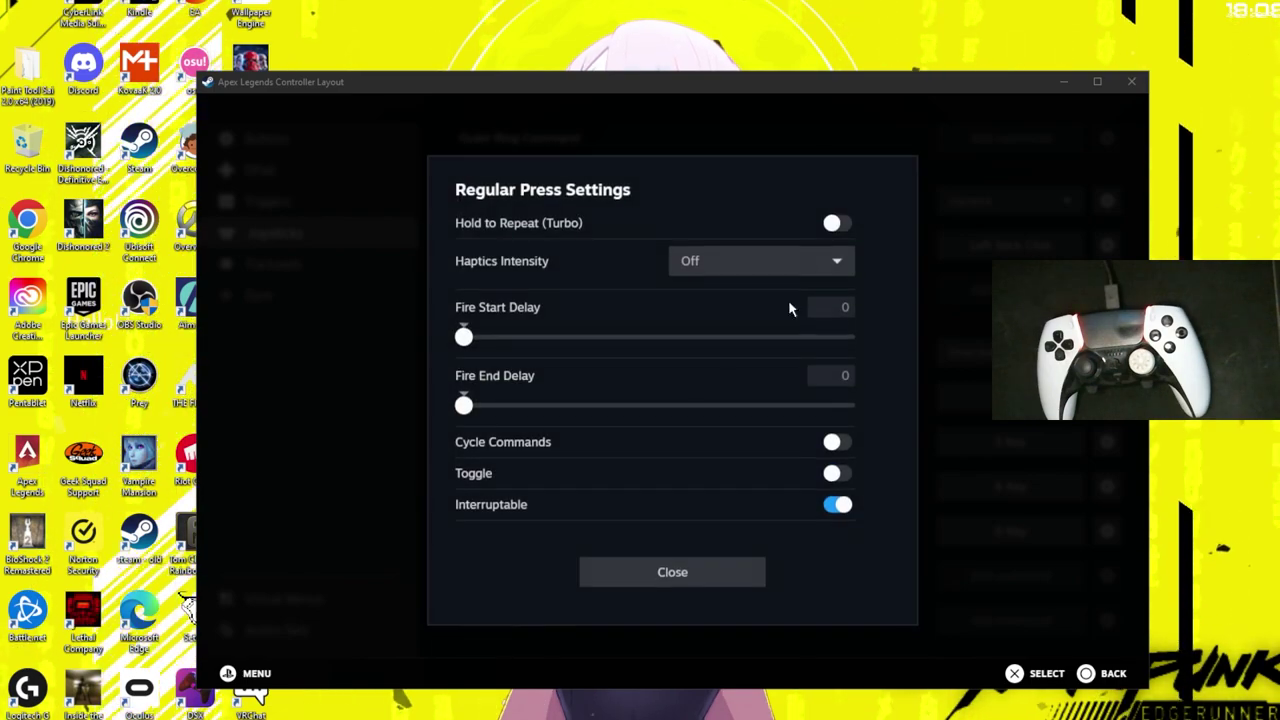
pyautogui.click(846, 222)
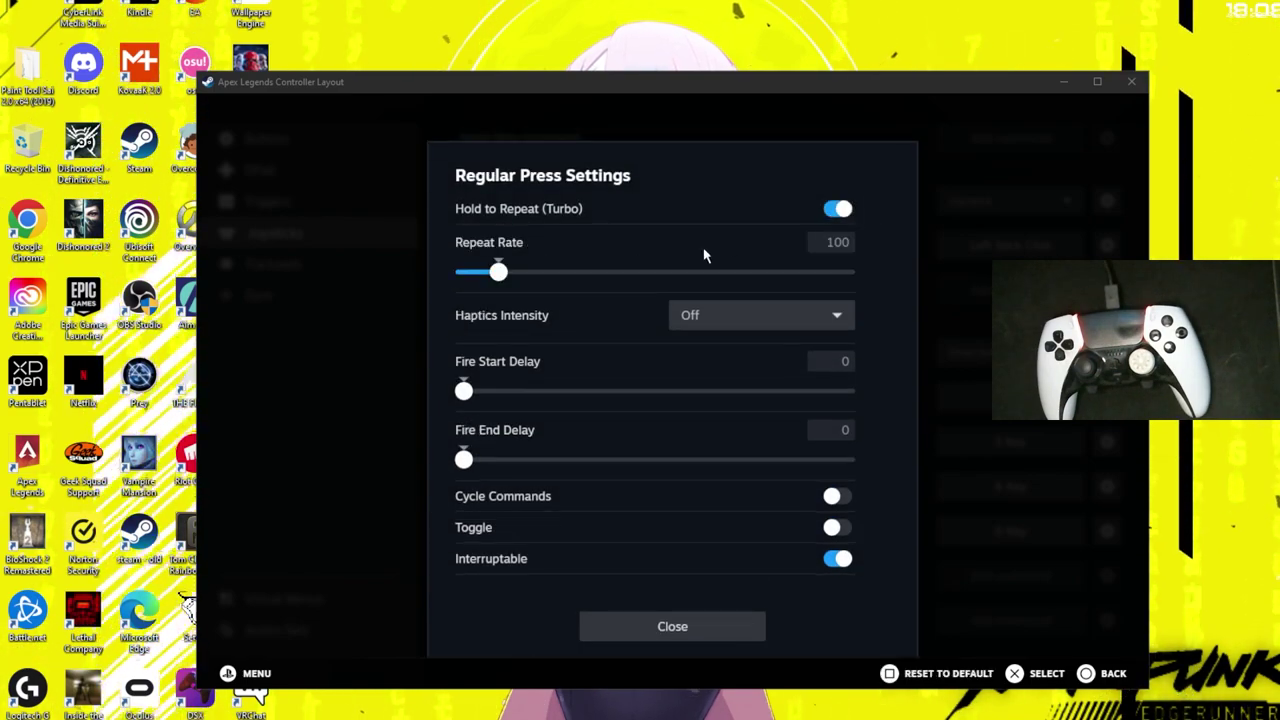
pyautogui.moveTo(499, 273); pyautogui.dragTo(437, 272)
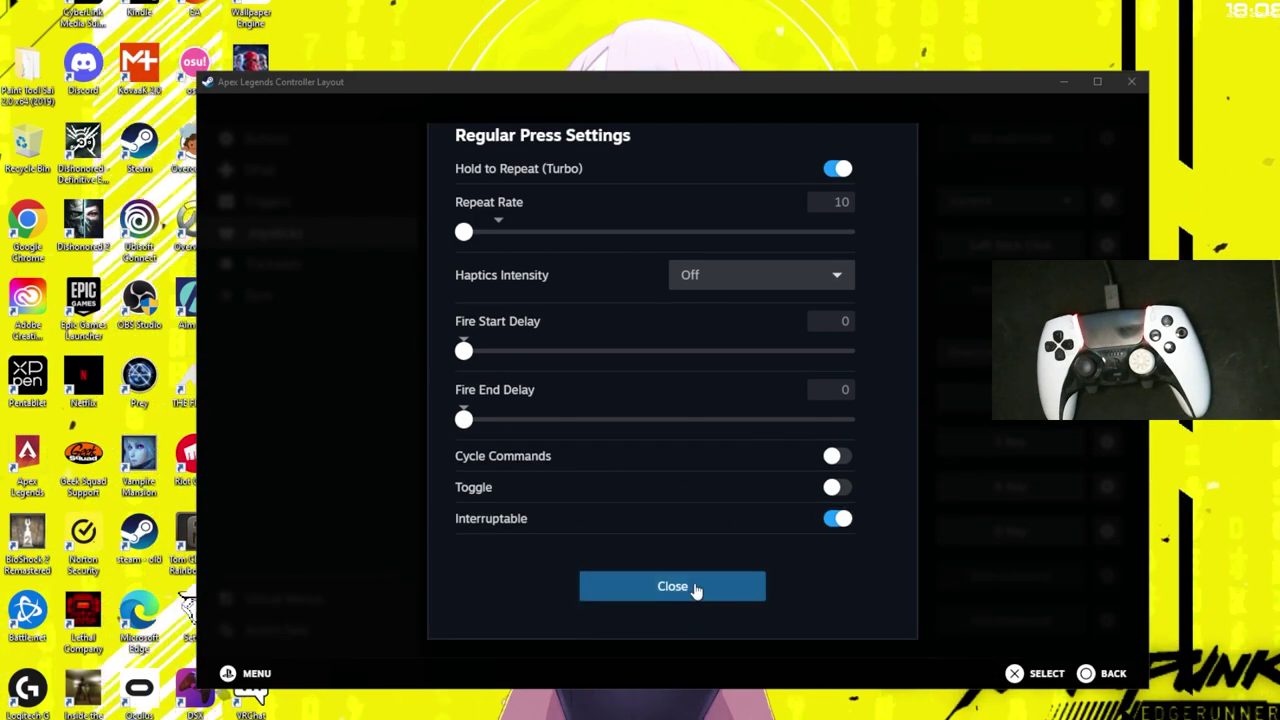
pyautogui.click(693, 589)
# Turn on Hold to Repeat (Turbo) for the mode shift's S Key command with a repeat rate of 10
pyautogui.click(1107, 441)
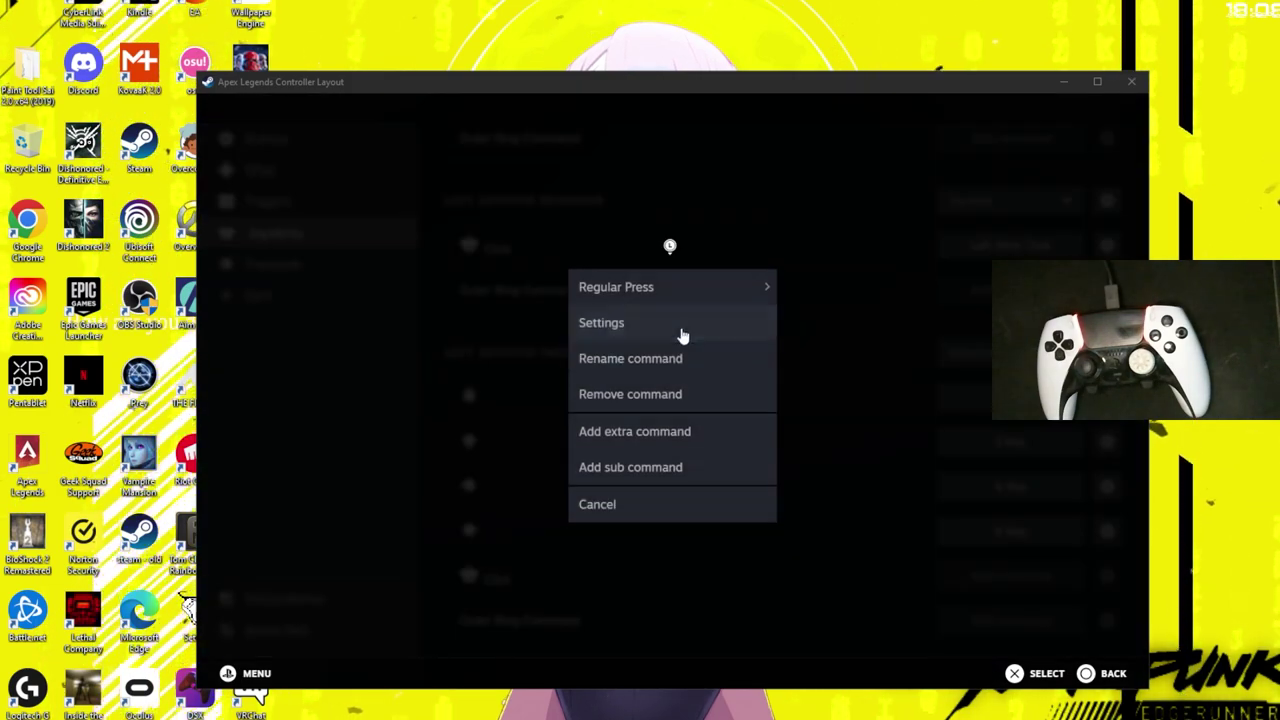
pyautogui.click(682, 325)
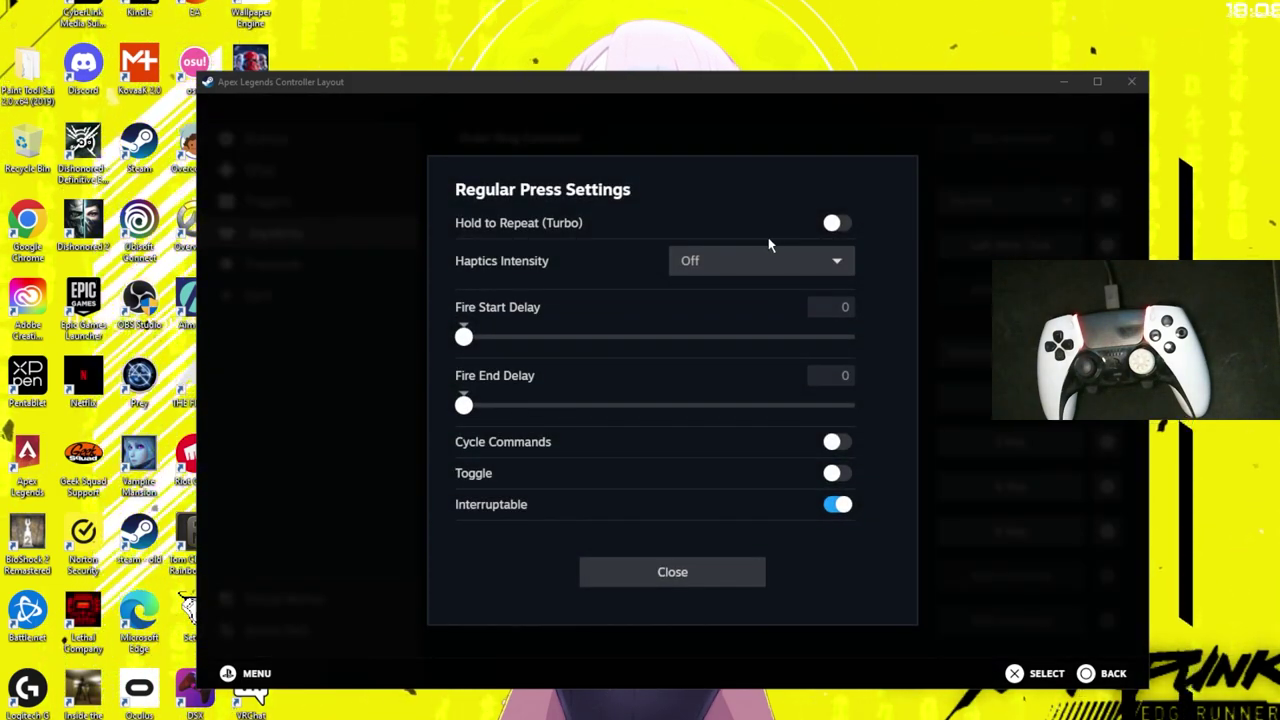
pyautogui.click(830, 222)
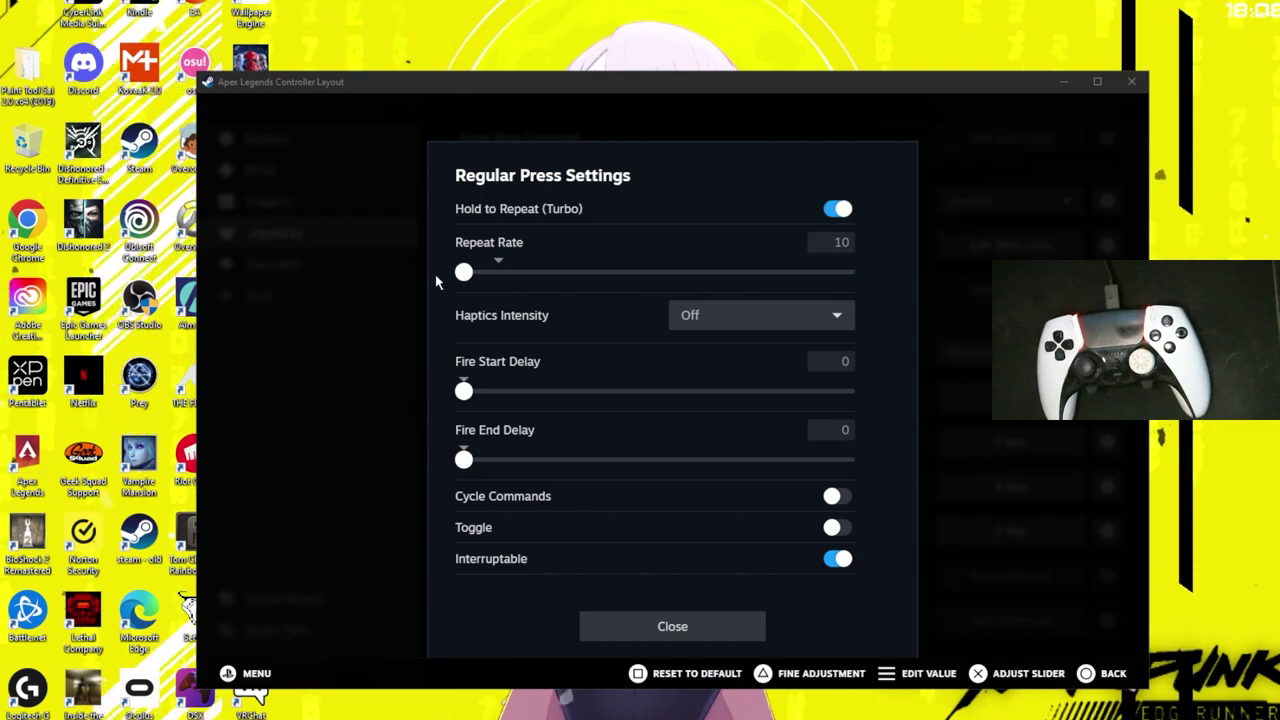
pyautogui.scroll(-1, 766, 609)
pyautogui.click(729, 583)
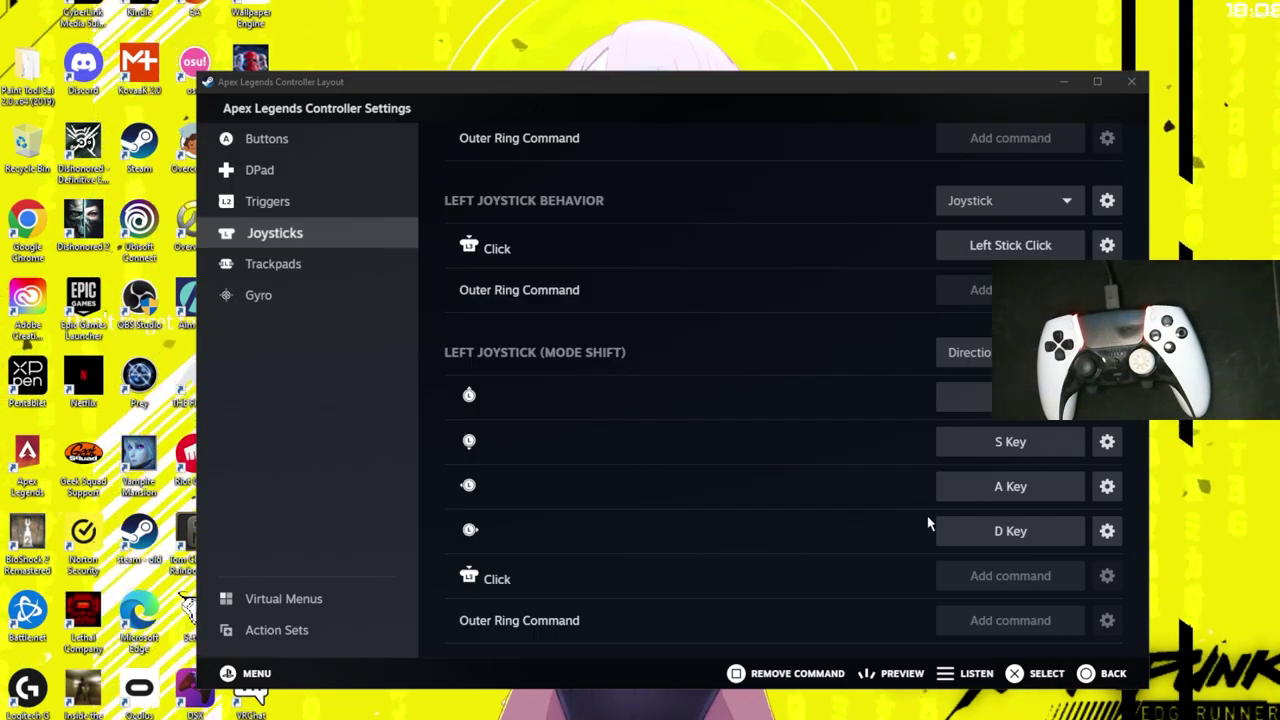
# Turn on Hold to Repeat (Turbo) for the mode shift's A Key command with a repeat rate of 10
pyautogui.click(1107, 486)
pyautogui.click(698, 323)
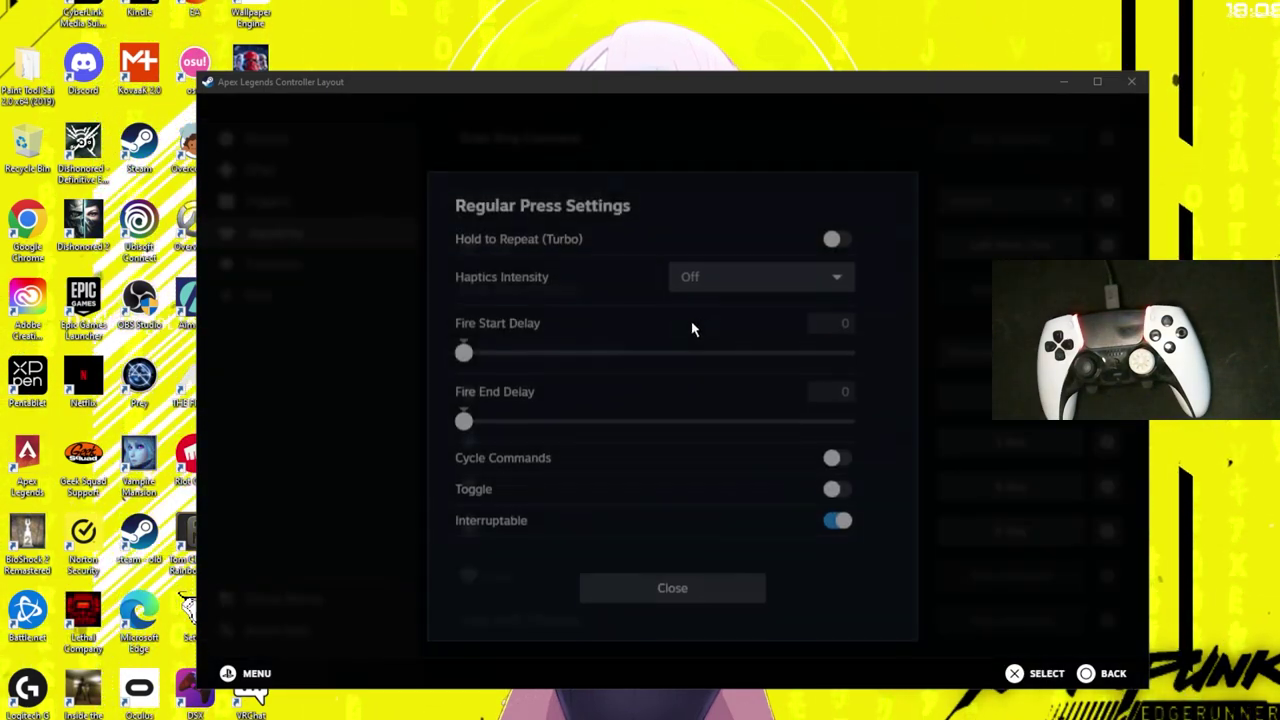
pyautogui.click(797, 238)
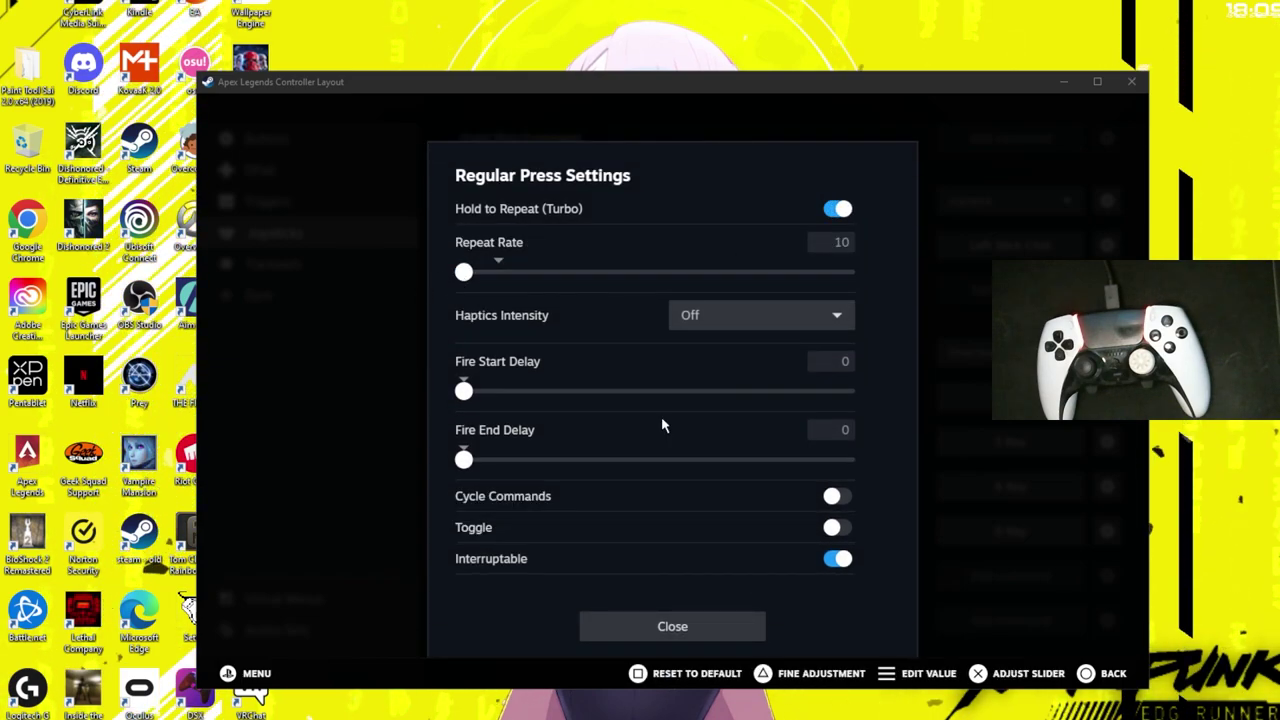
pyautogui.scroll(-1, 774, 594)
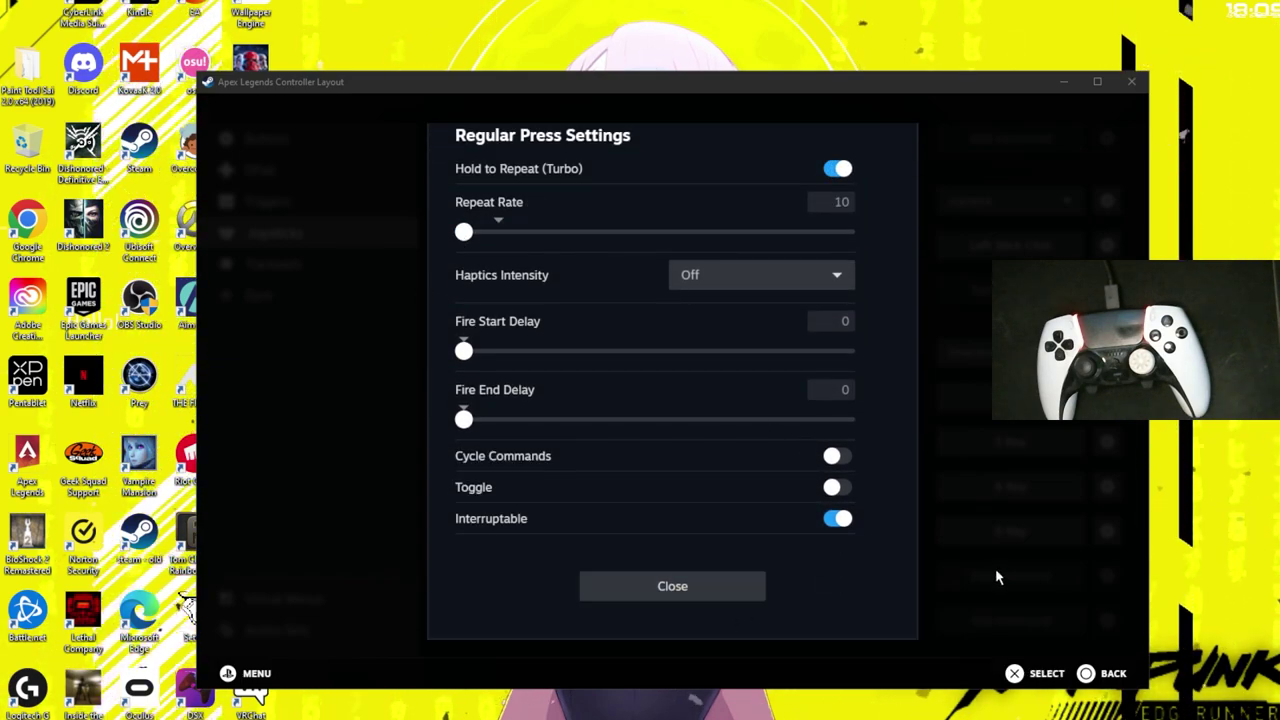
pyautogui.click(692, 587)
# Turn on Hold to Repeat (Turbo) for the mode shift's D Key command with a repeat rate of 10
pyautogui.click(1110, 530)
pyautogui.click(700, 323)
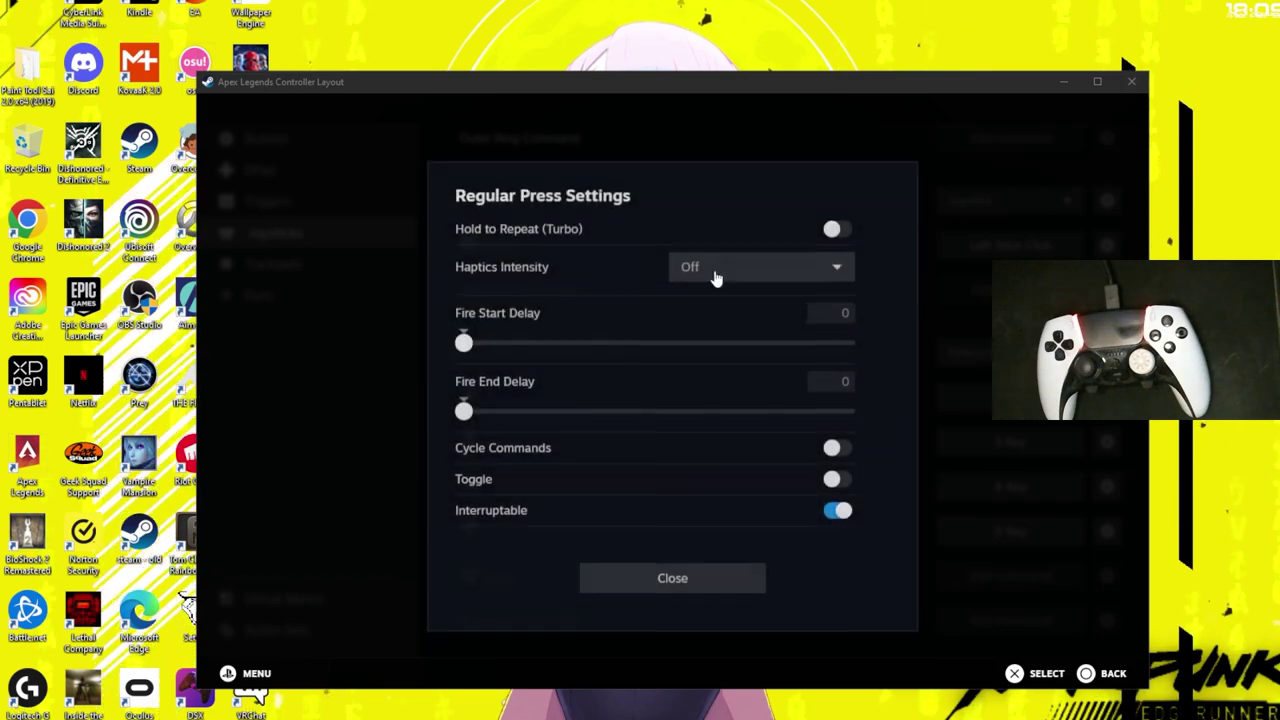
pyautogui.click(831, 230)
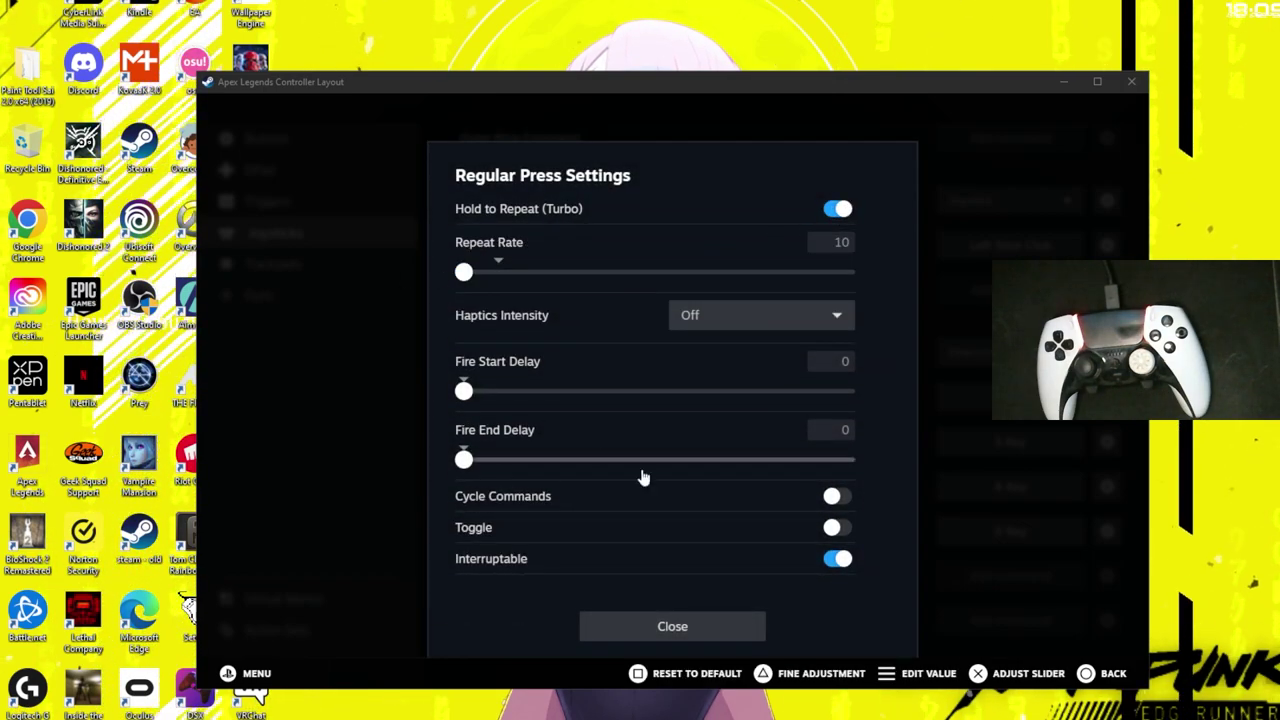
pyautogui.click(686, 589)
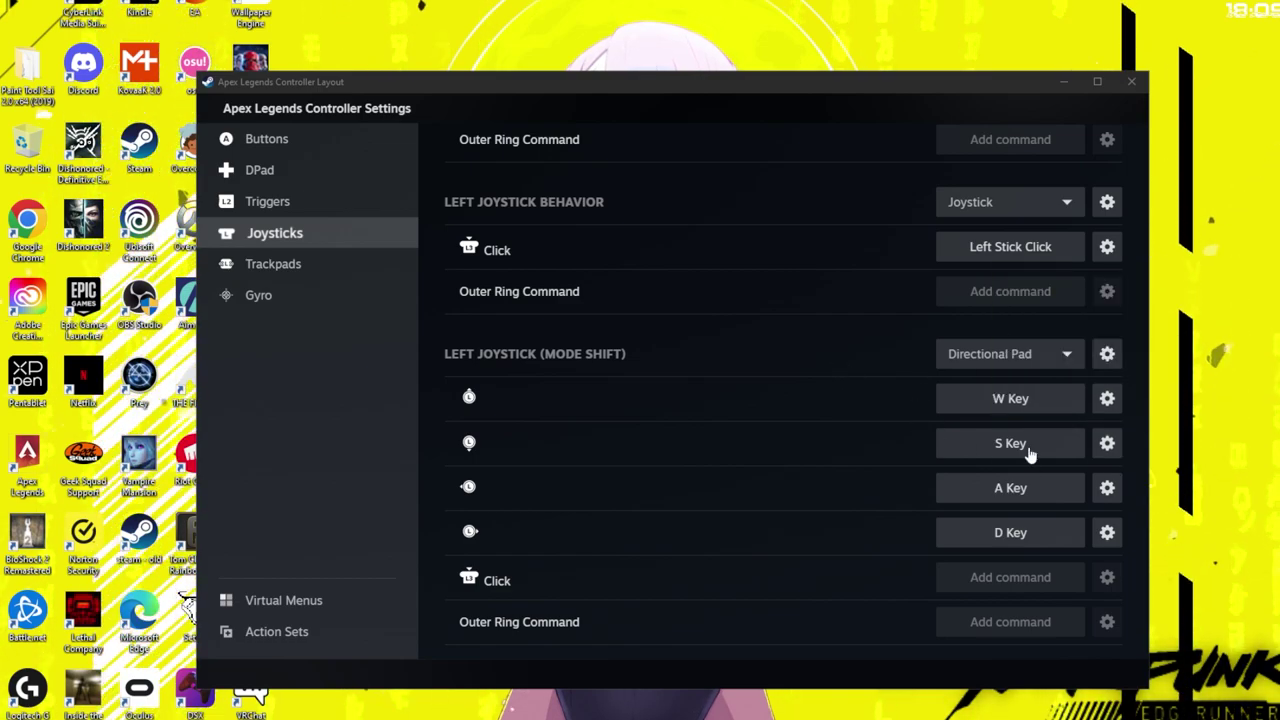
# Set the Mode Shift Button to Joystick Click in the left joystick's Directional Pad settings
pyautogui.click(1106, 355)
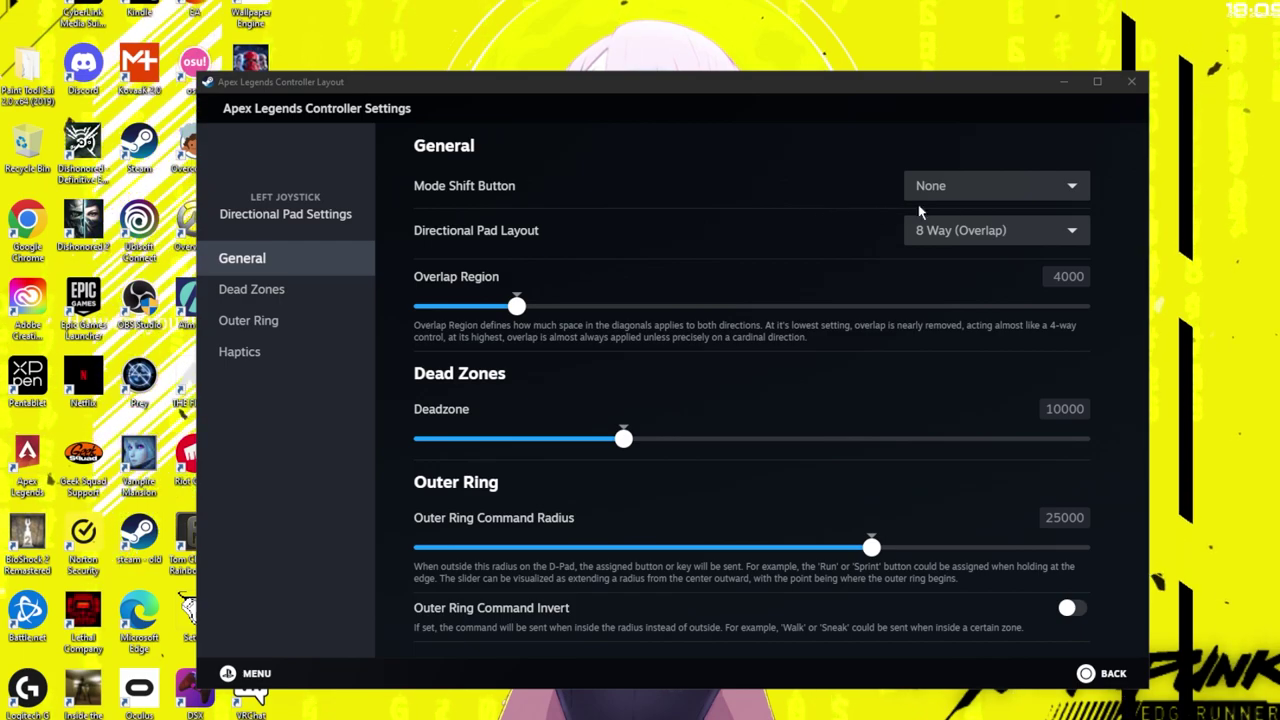
pyautogui.click(950, 193)
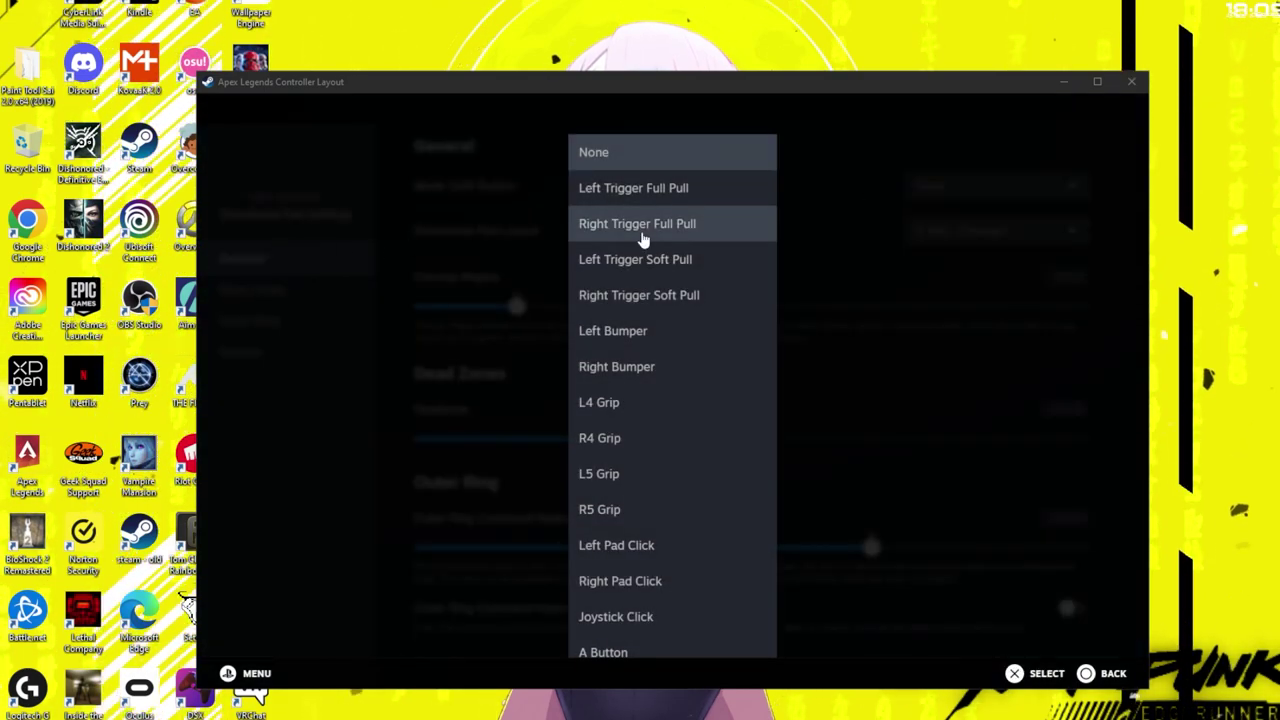
pyautogui.scroll(-2, 660, 390)
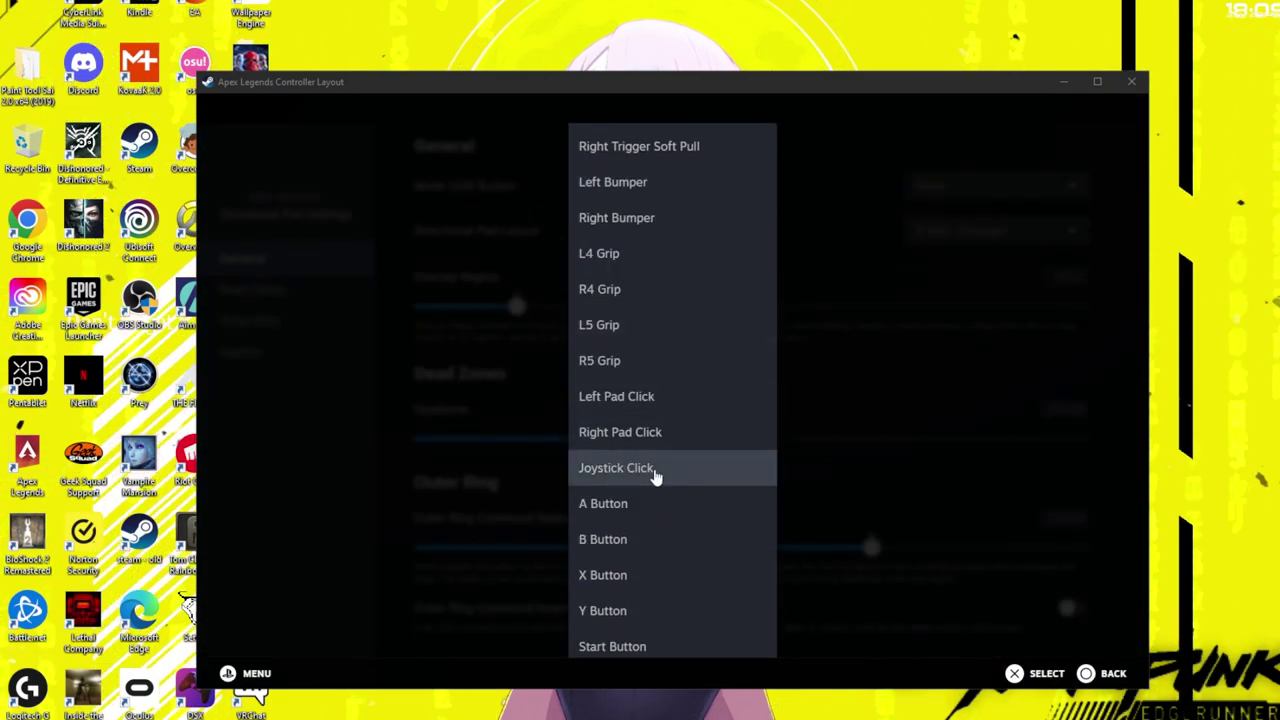
pyautogui.click(659, 467)
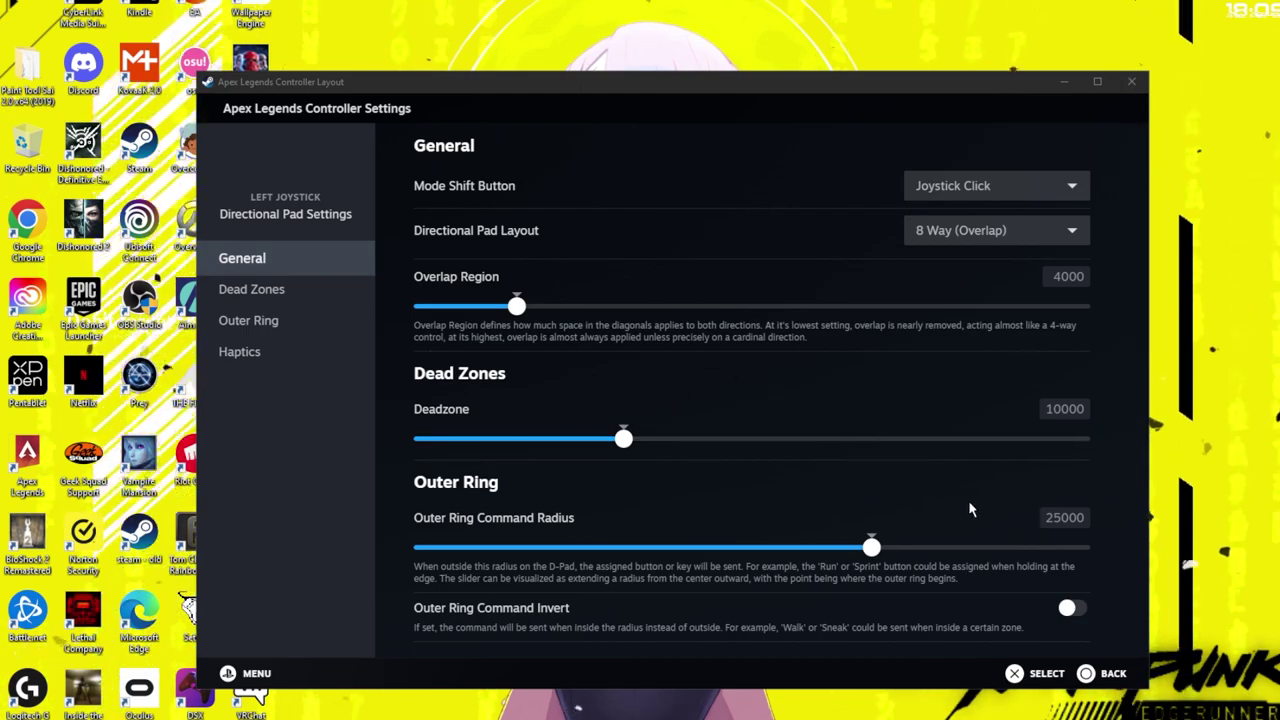
# Examine the Directional Pad's overlap, dead zone, outer ring and haptic override settings, and return to the joystick bindings
pyautogui.scroll(-1, 601, 393)
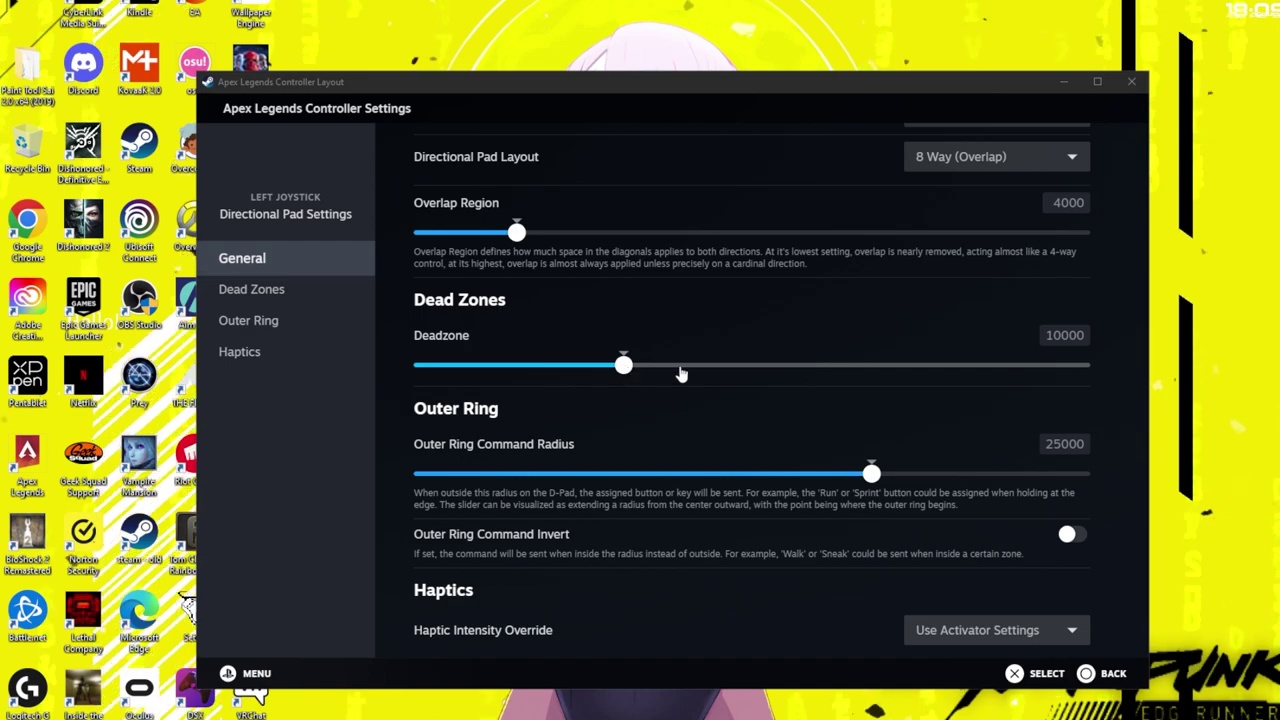
pyautogui.scroll(1, 592, 369)
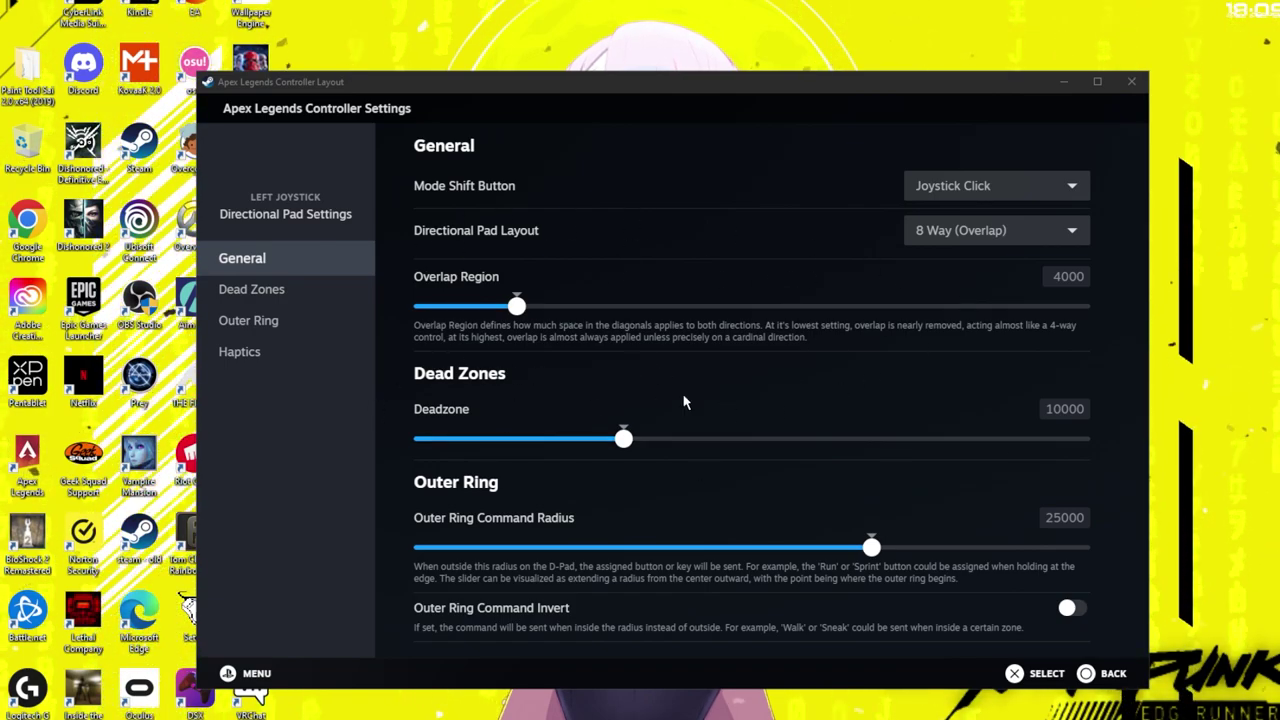
pyautogui.scroll(-1, 711, 380)
pyautogui.scroll(1, 600, 385)
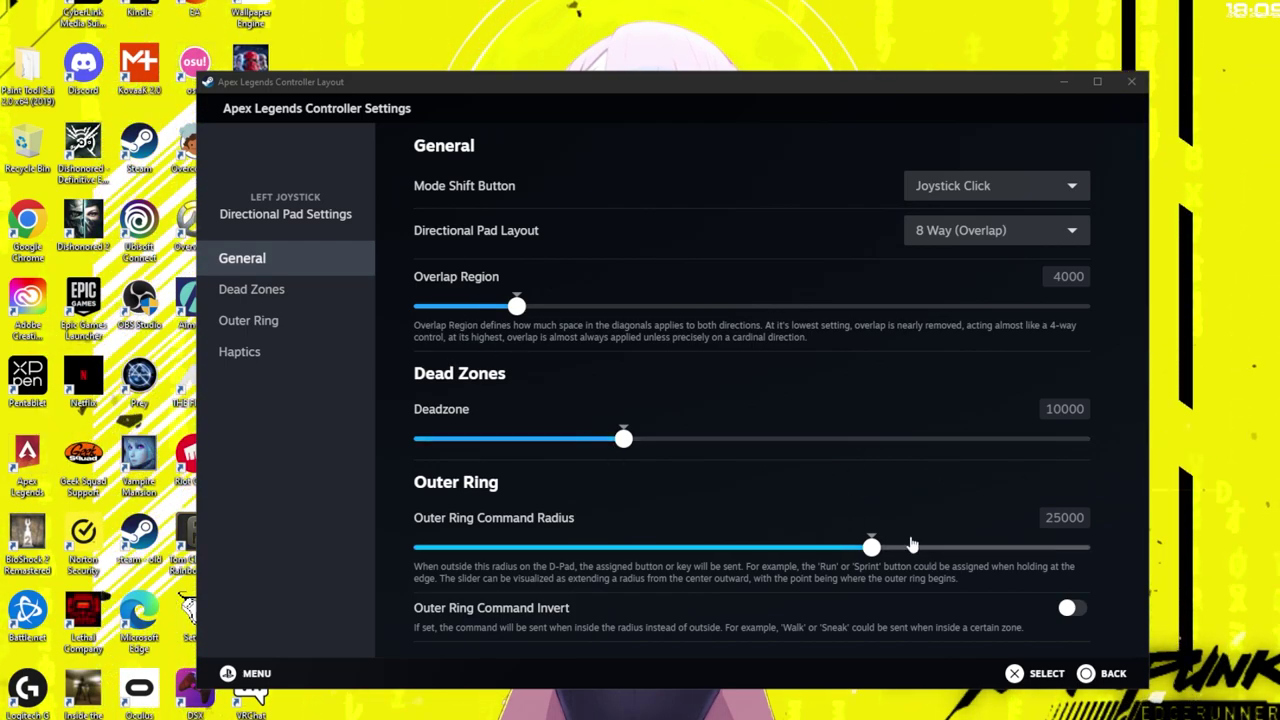
pyautogui.scroll(-1, 980, 560)
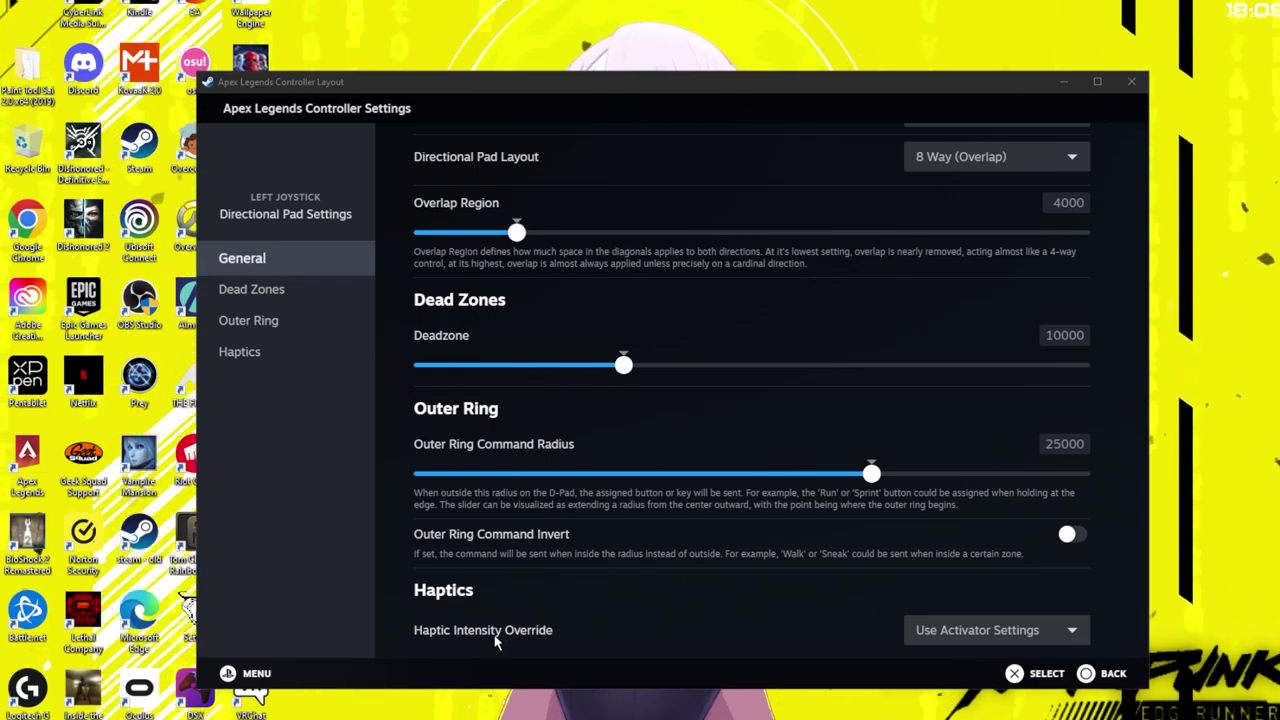
pyautogui.click(988, 632)
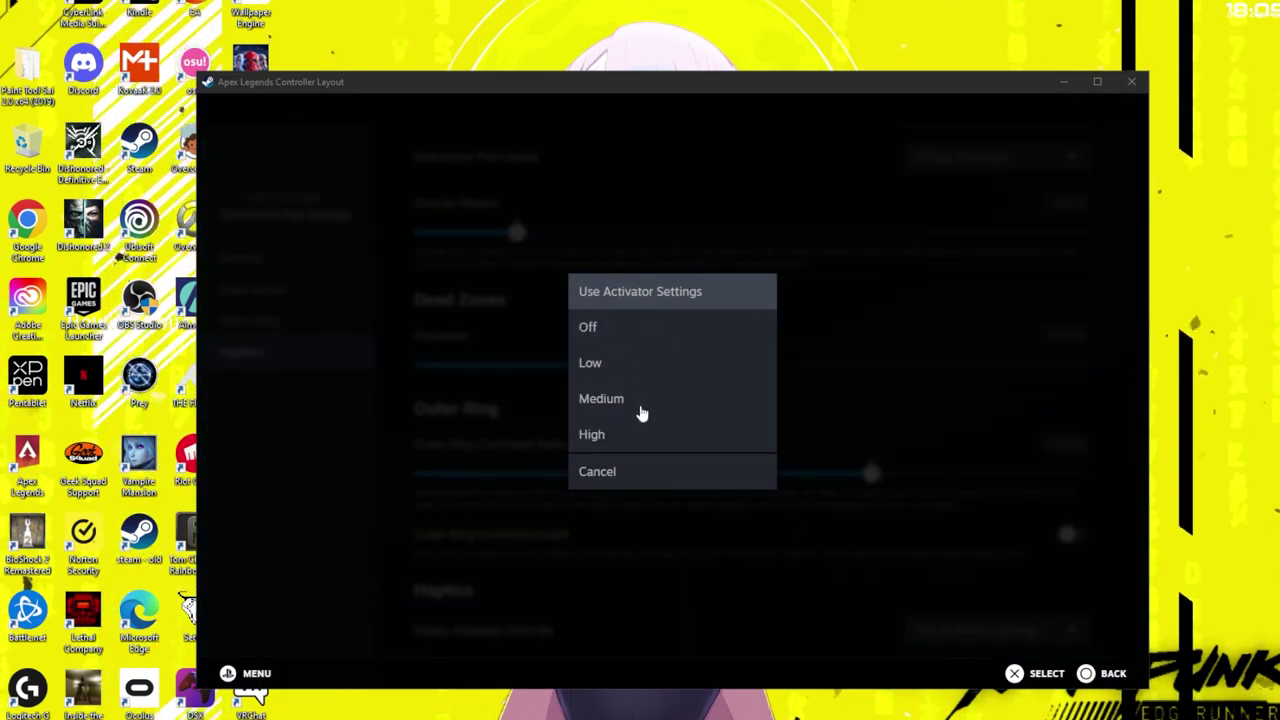
pyautogui.click(619, 480)
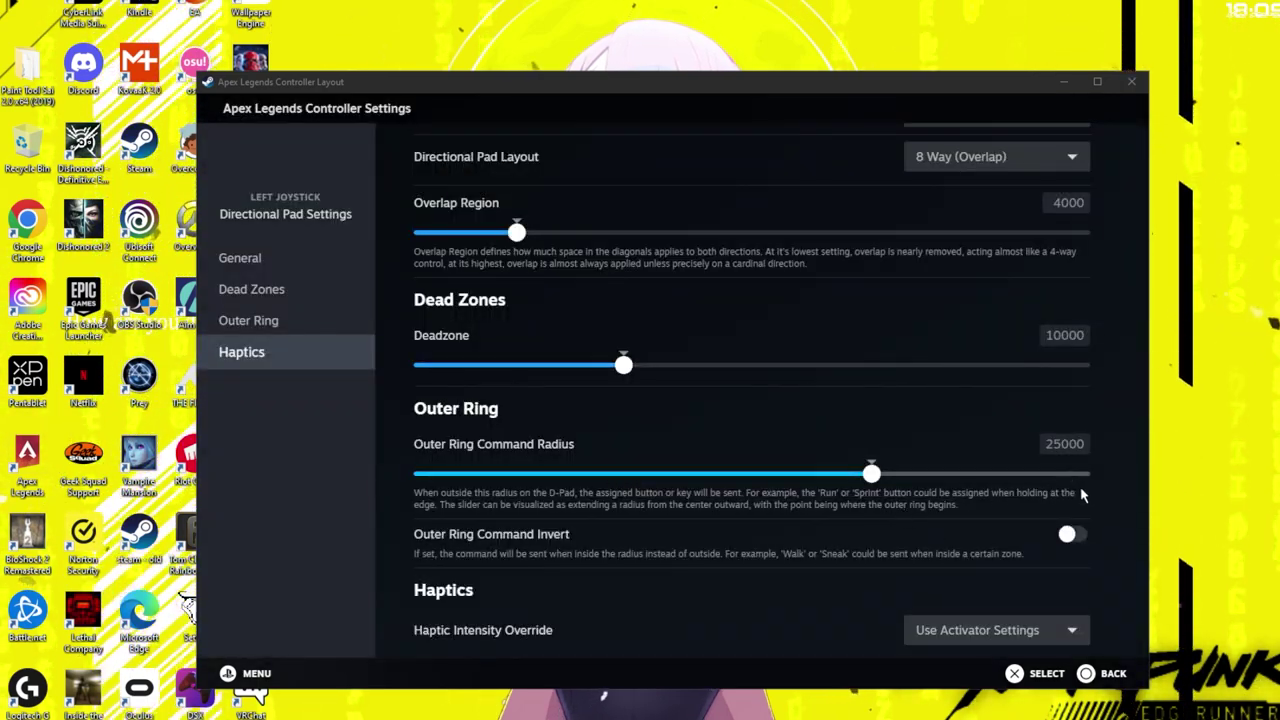
pyautogui.click(1113, 678)
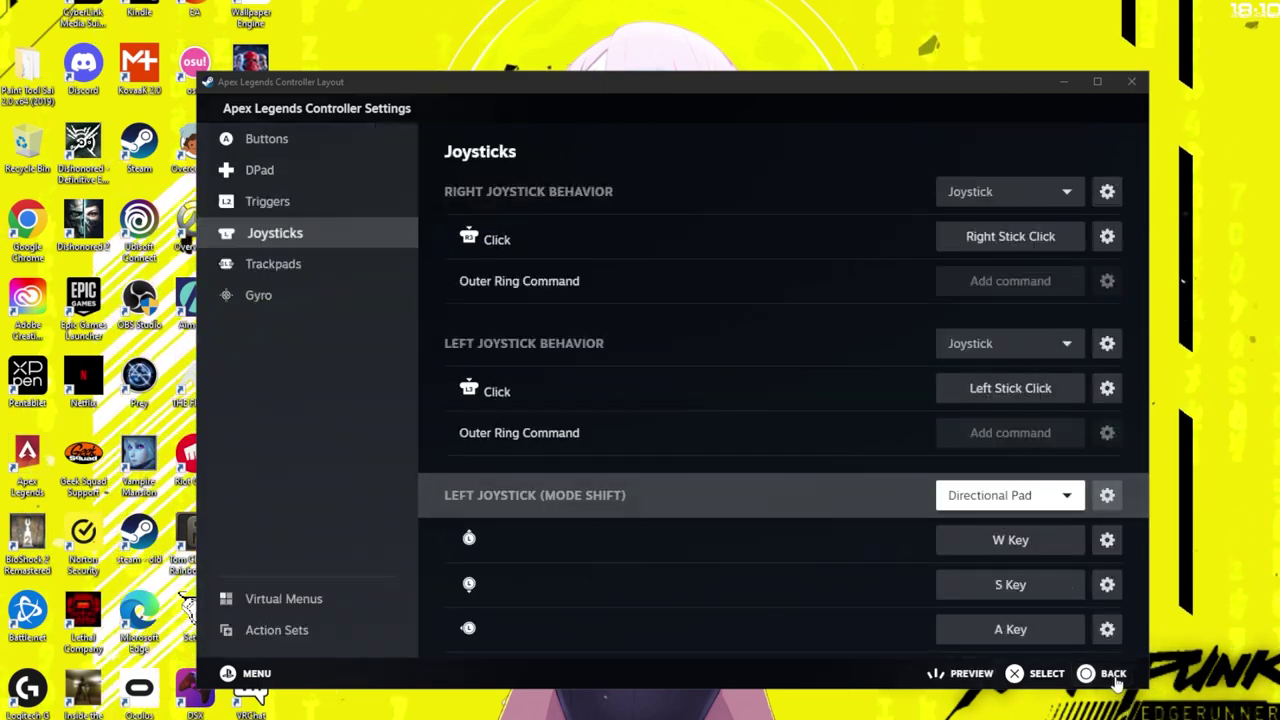
# Review the right joystick, left joystick and left joystick mode shift bindings, and leave the binding editor
pyautogui.scroll(-3, 745, 465)
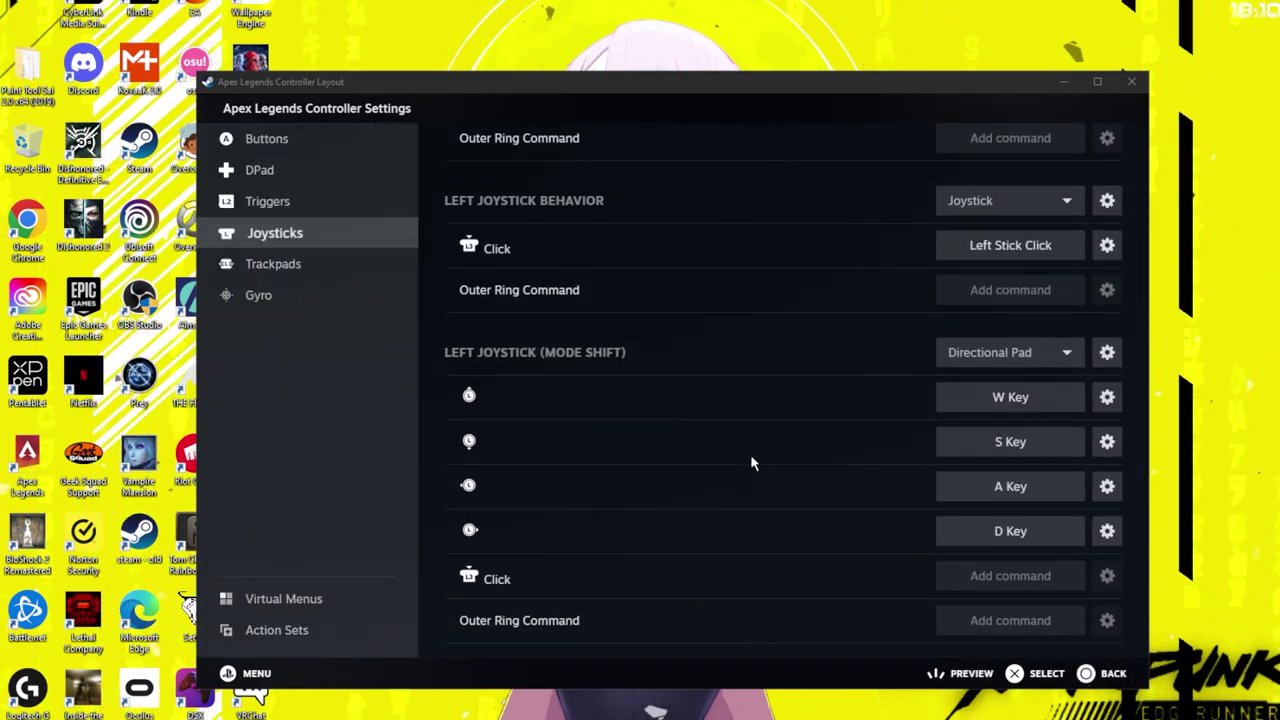
pyautogui.scroll(3, 751, 455)
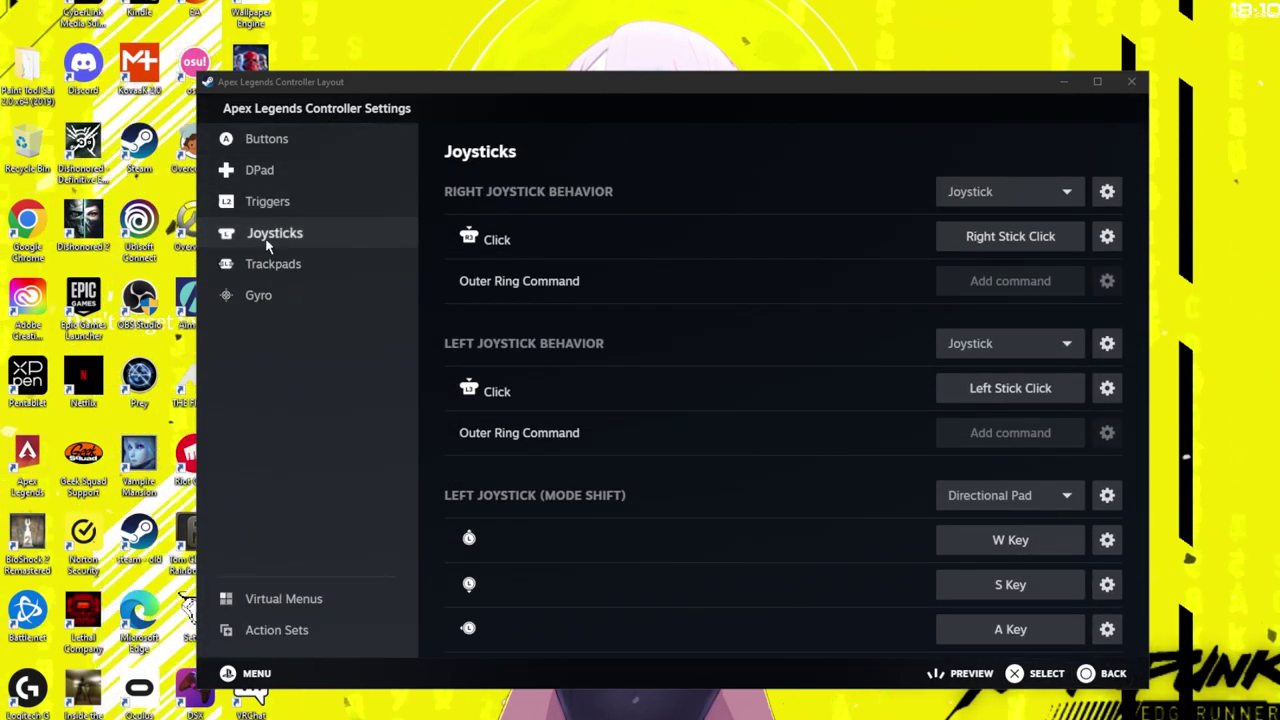
pyautogui.scroll(-3, 714, 391)
pyautogui.scroll(2, 793, 371)
pyautogui.scroll(-2, 793, 371)
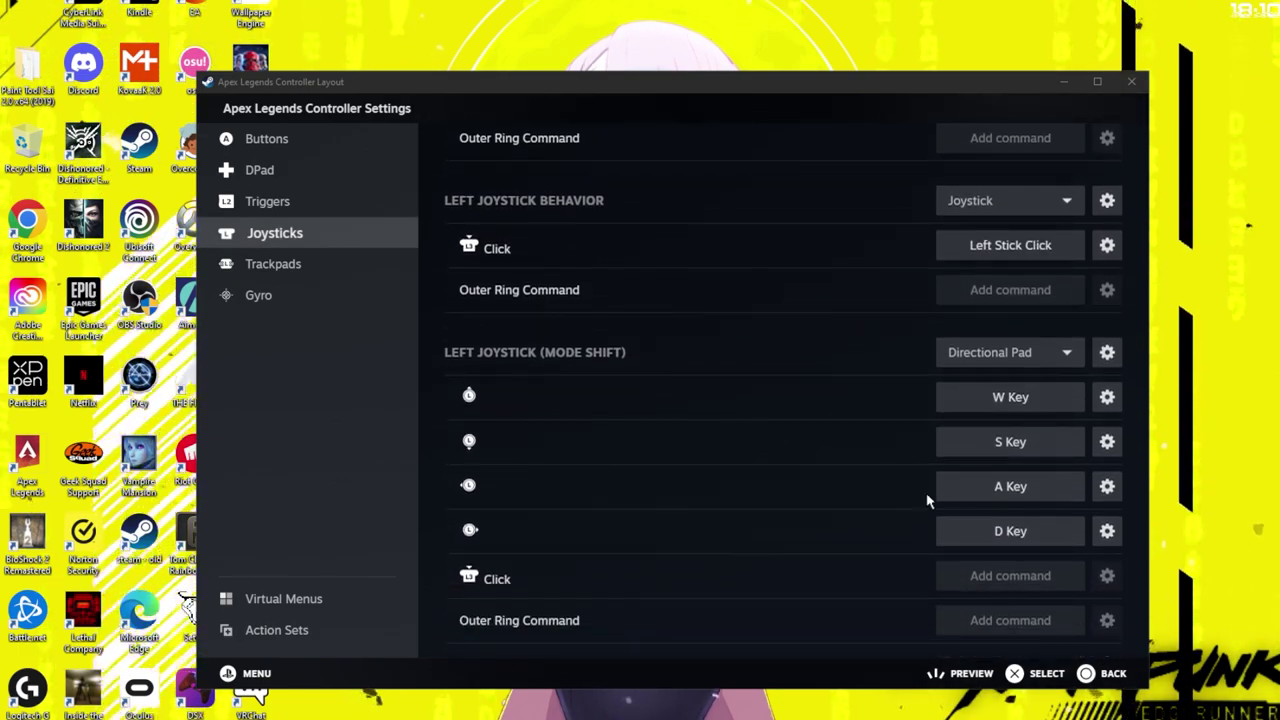
pyautogui.scroll(3, 892, 335)
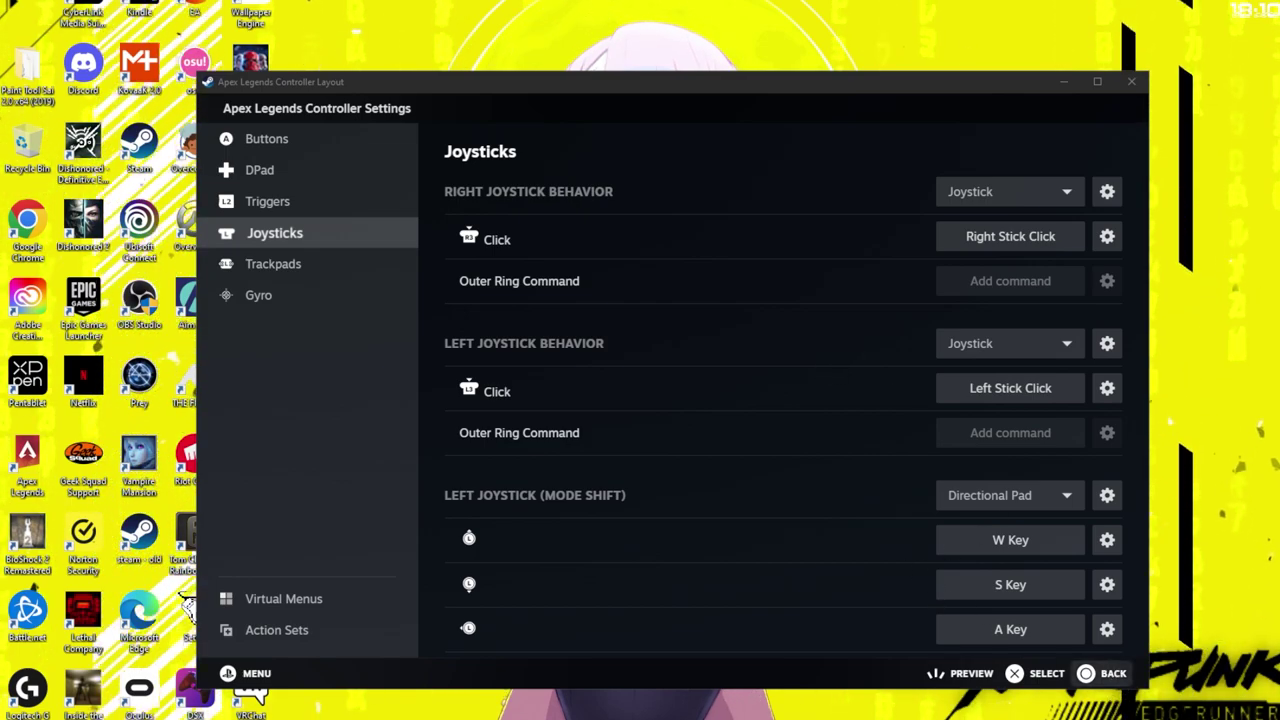
pyautogui.click(1113, 674)
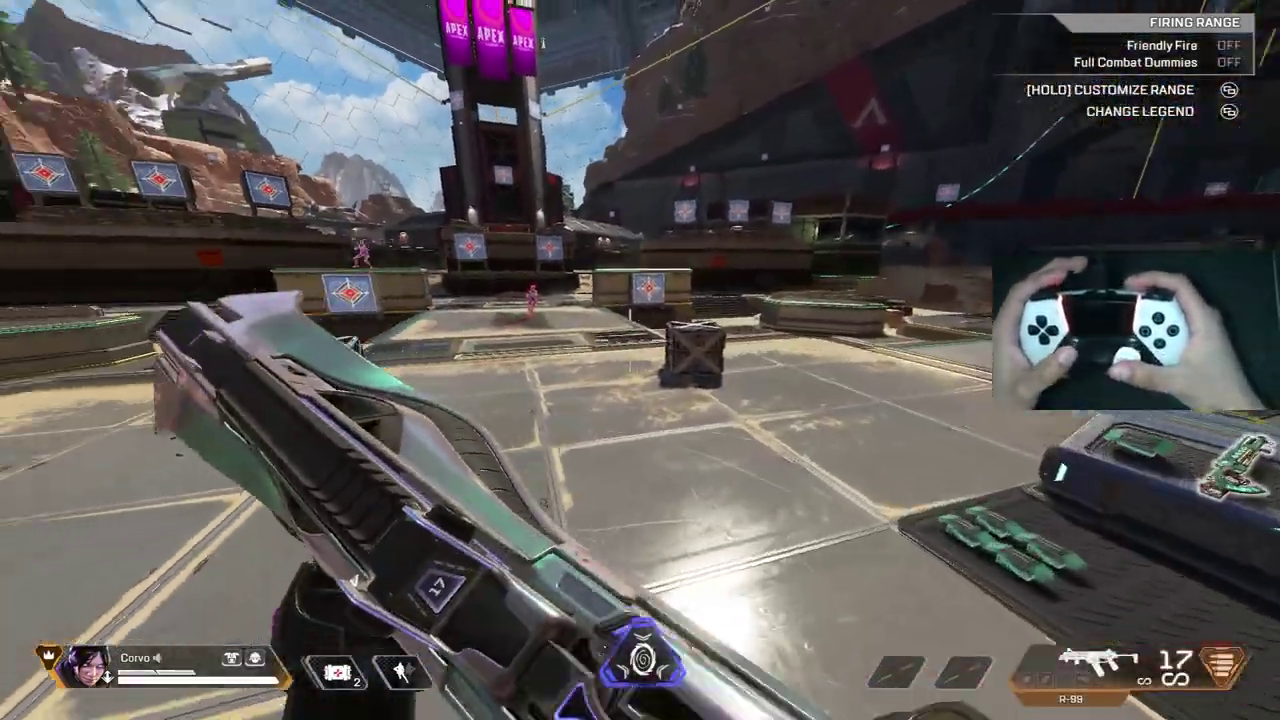
# In Apex Legends, examine the controller button layout presets from the firing range and close them to return to the game
pyautogui.press('e')
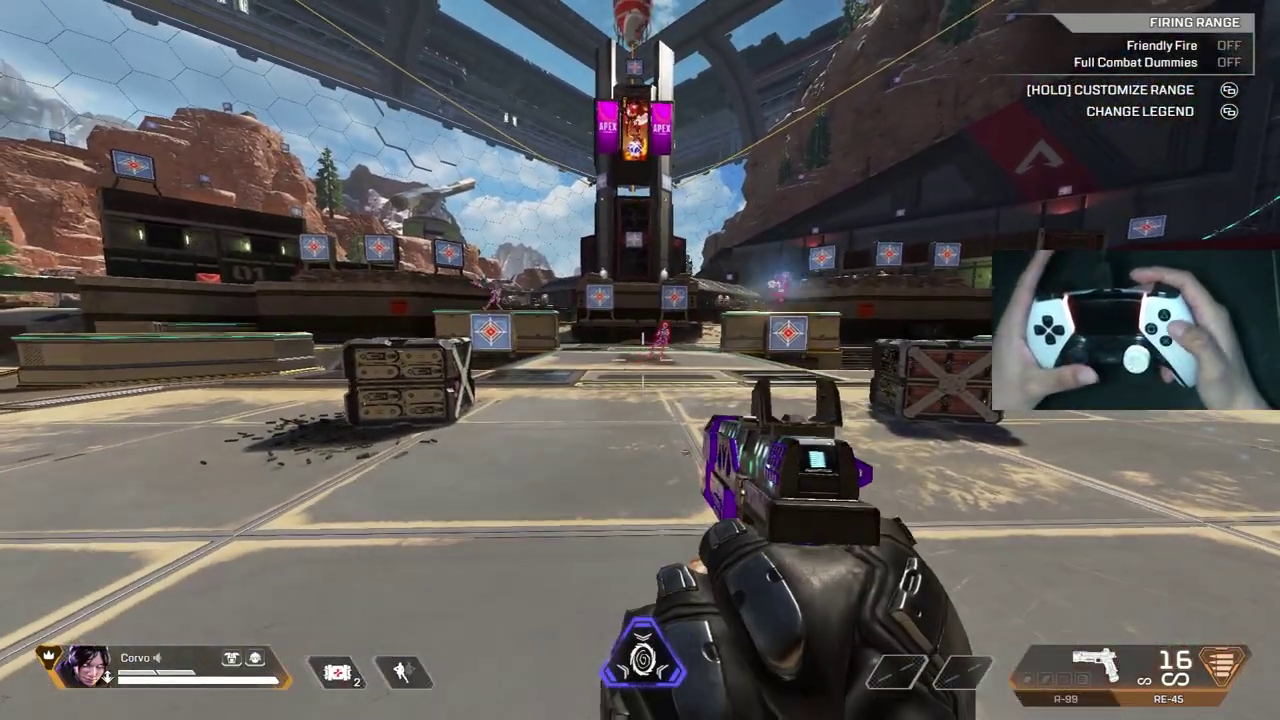
pyautogui.press('Escape')
pyautogui.click(642, 362)
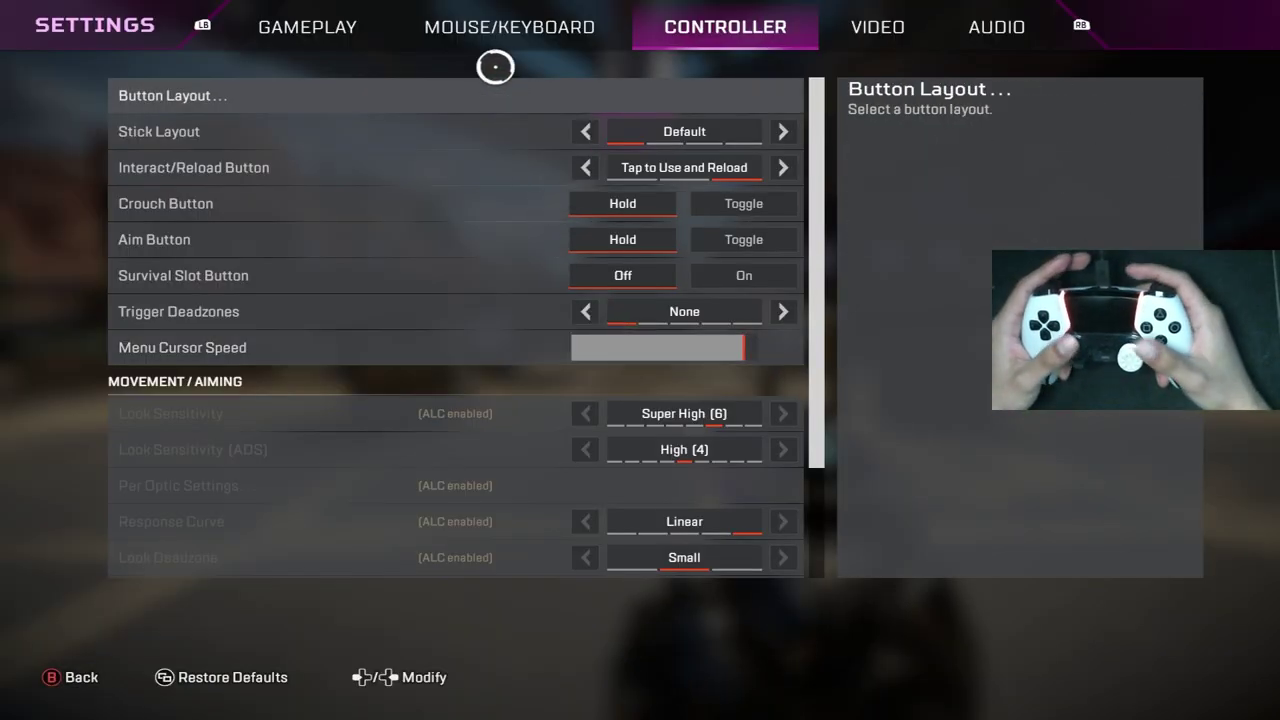
pyautogui.click(495, 105)
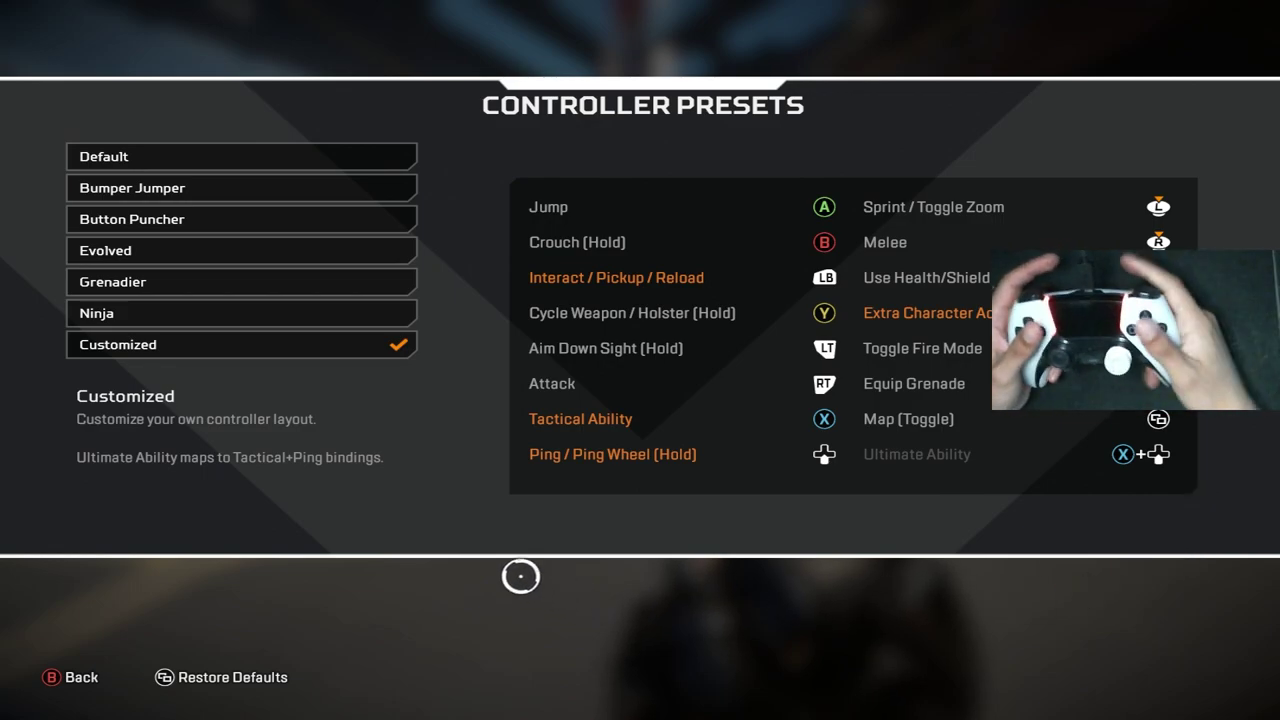
pyautogui.press('Escape')
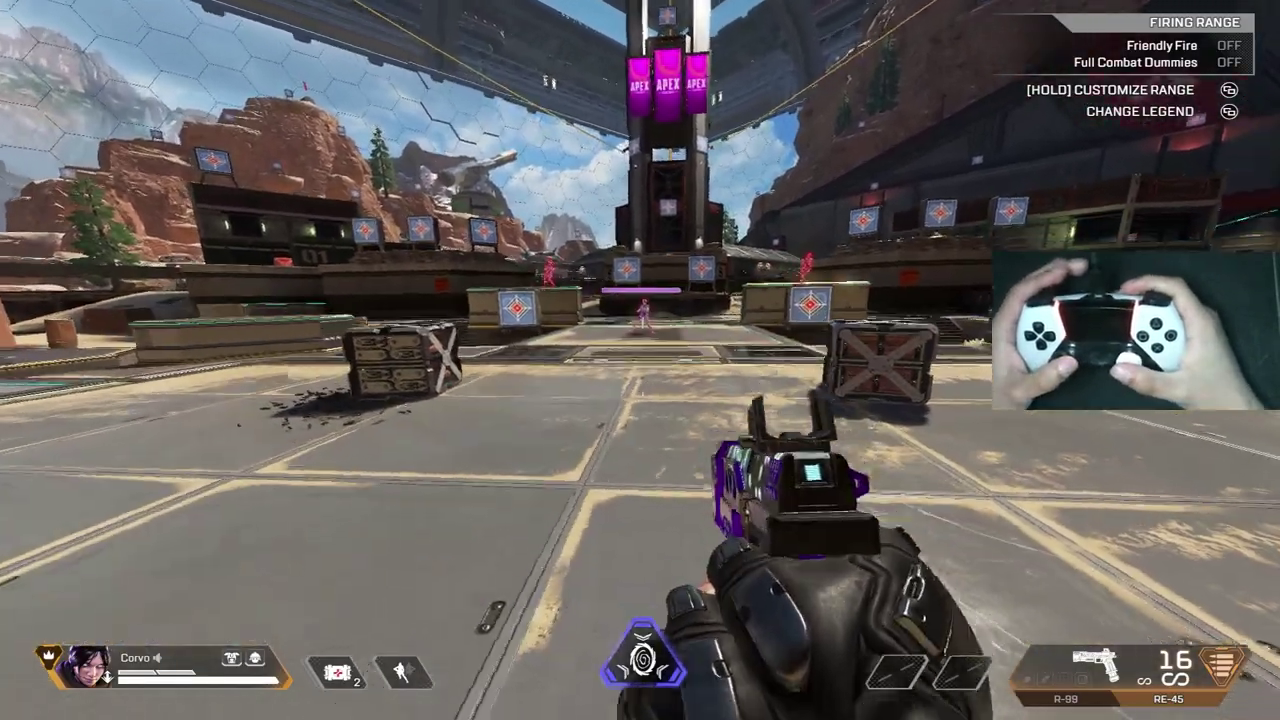
pyautogui.press('w')
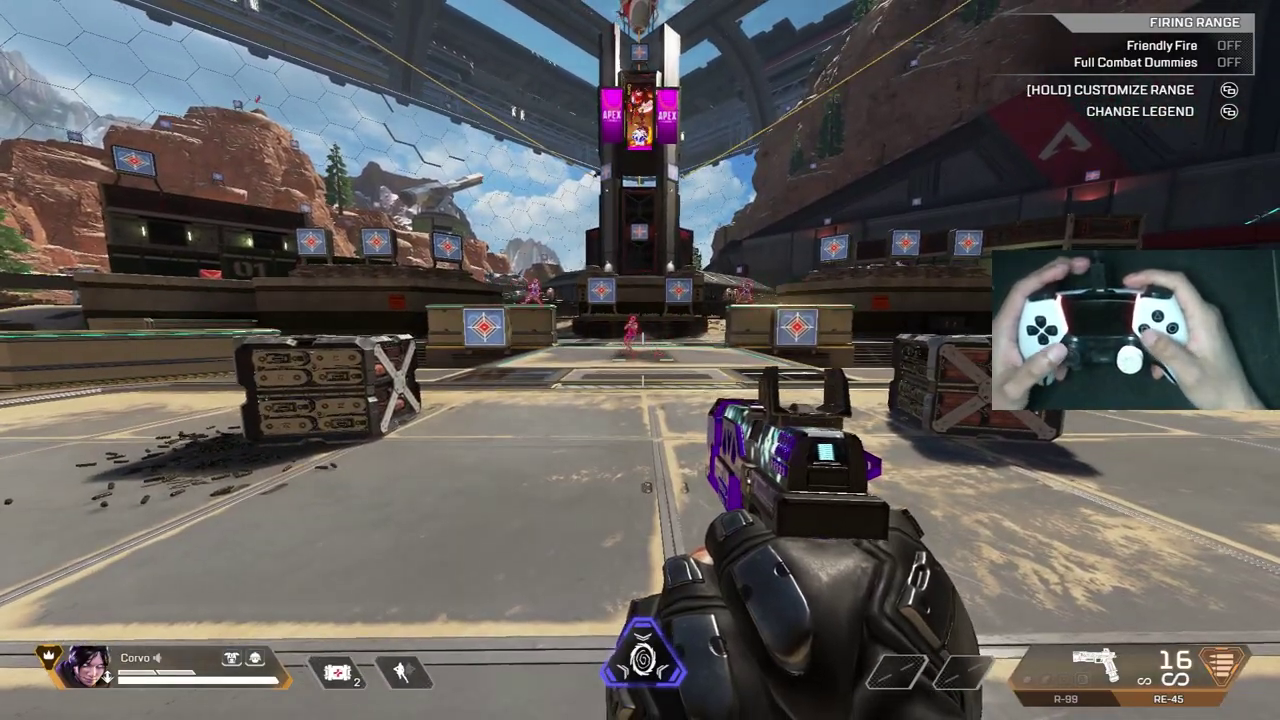
pyautogui.press('q')
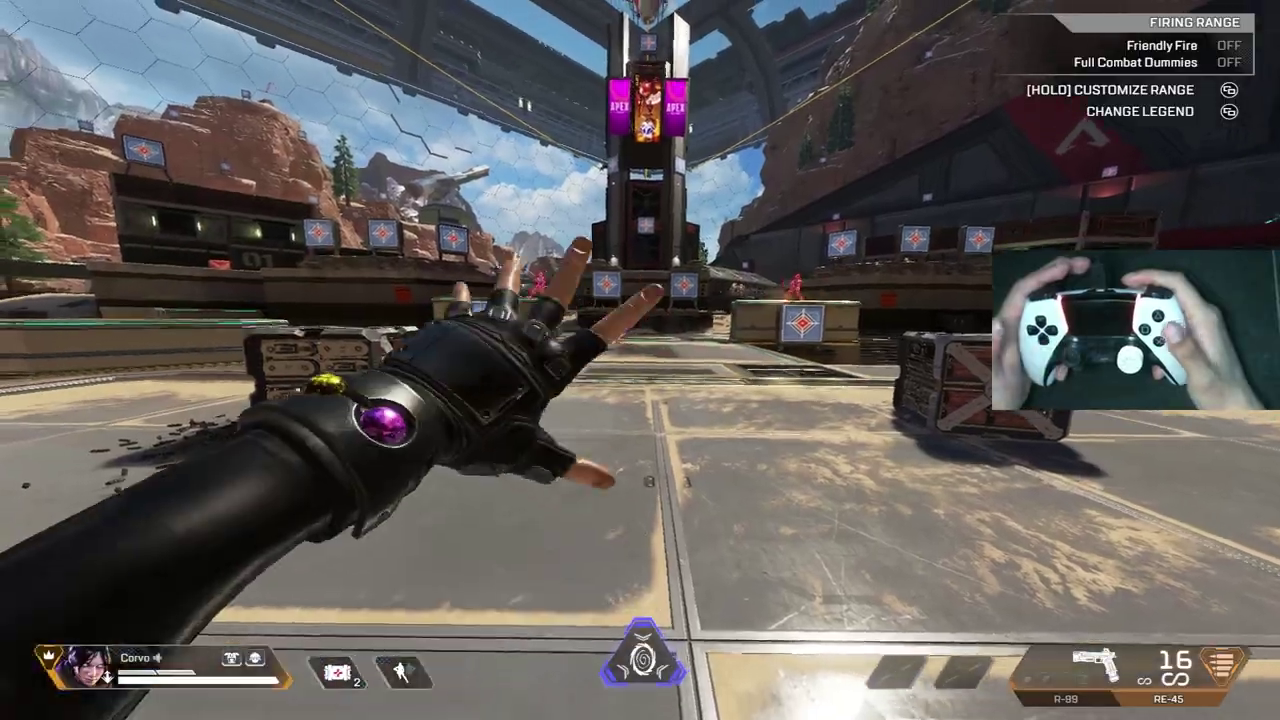
pyautogui.press('w')
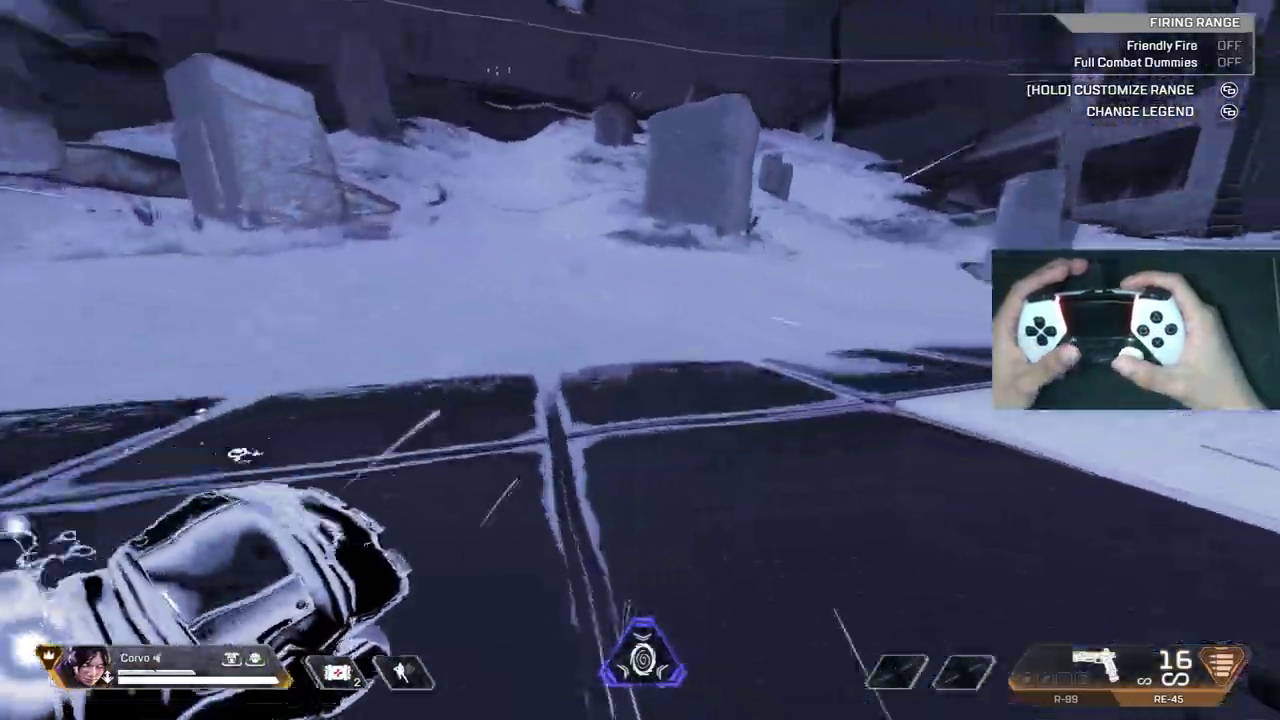
pyautogui.press('w')
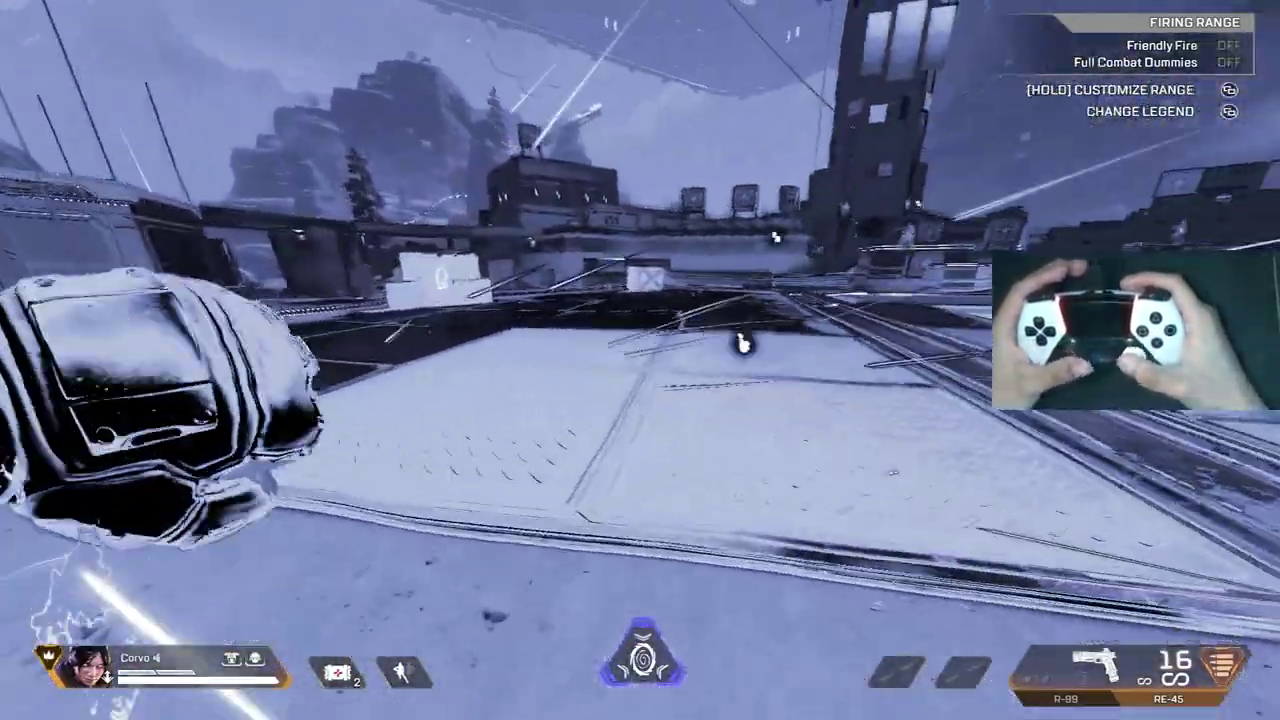
pyautogui.press('w')
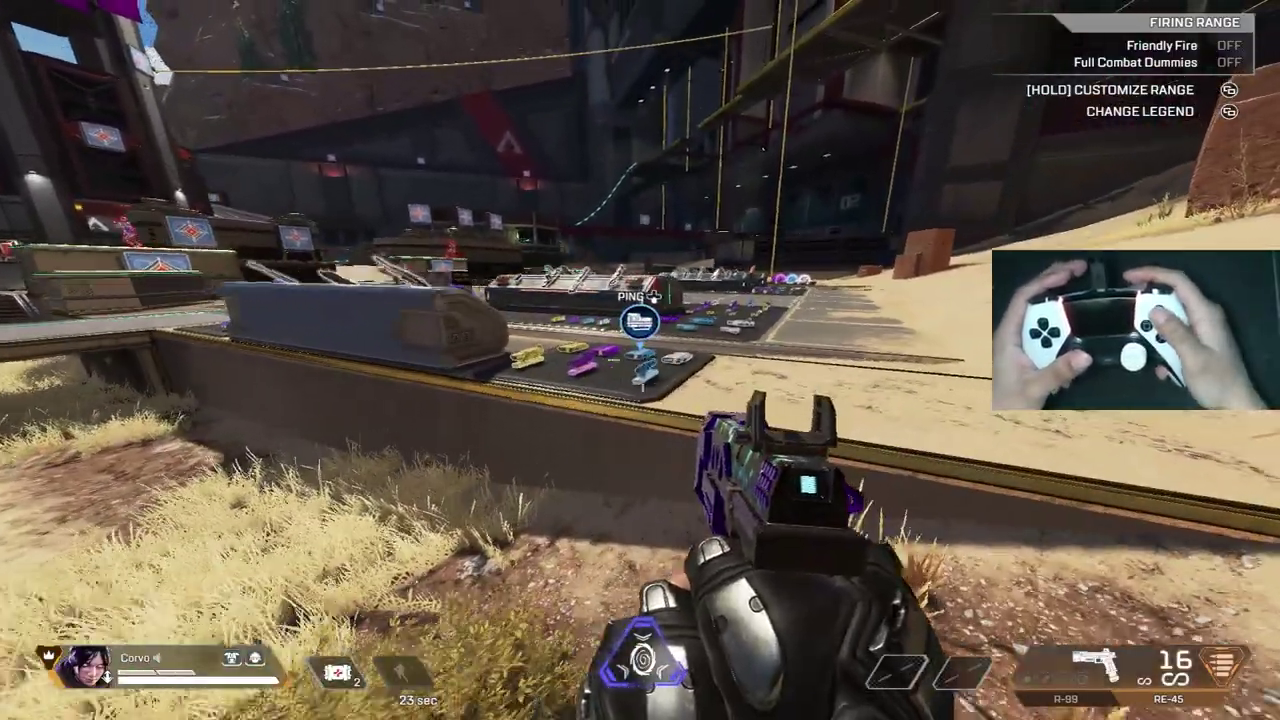
pyautogui.press('w')
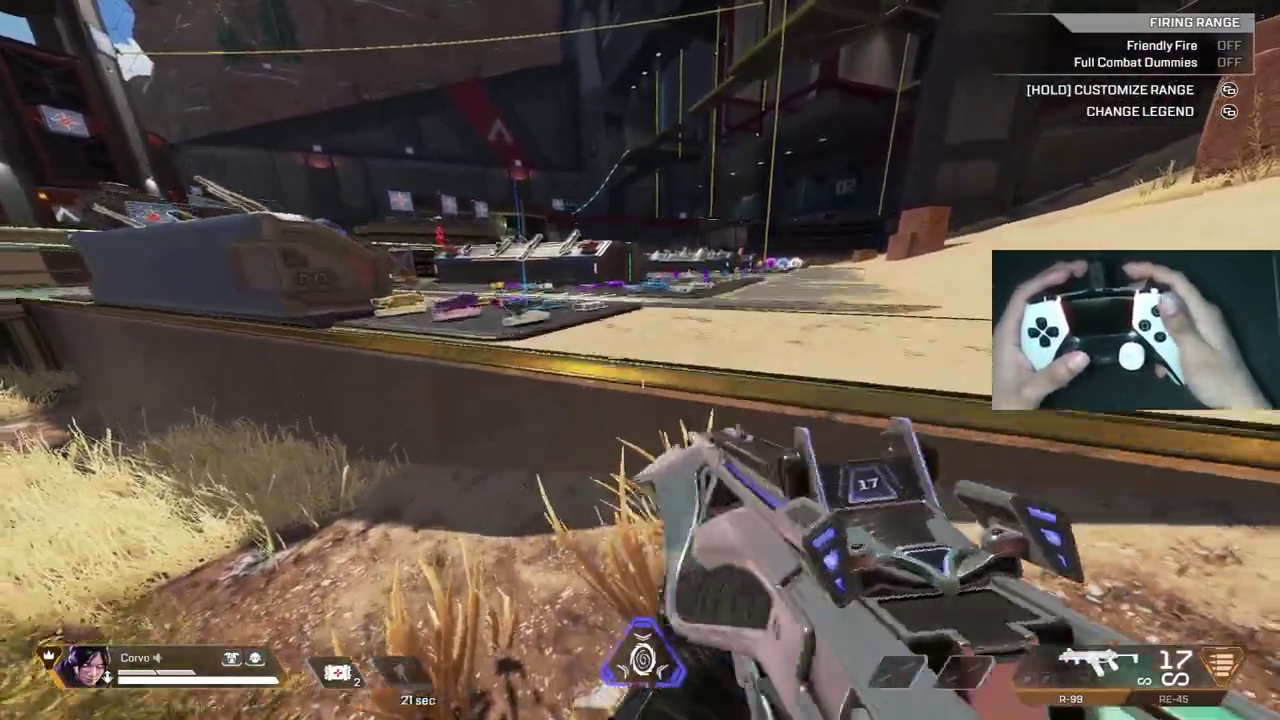
pyautogui.press('w')
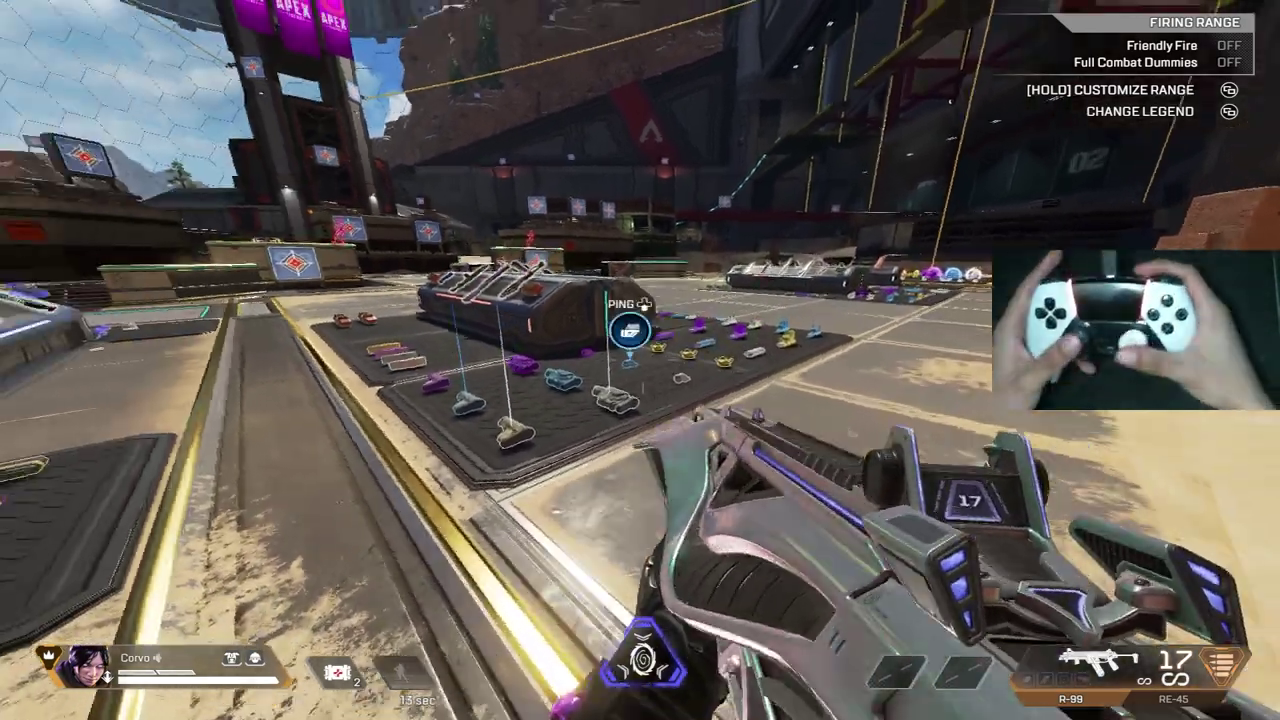
pyautogui.press('w')
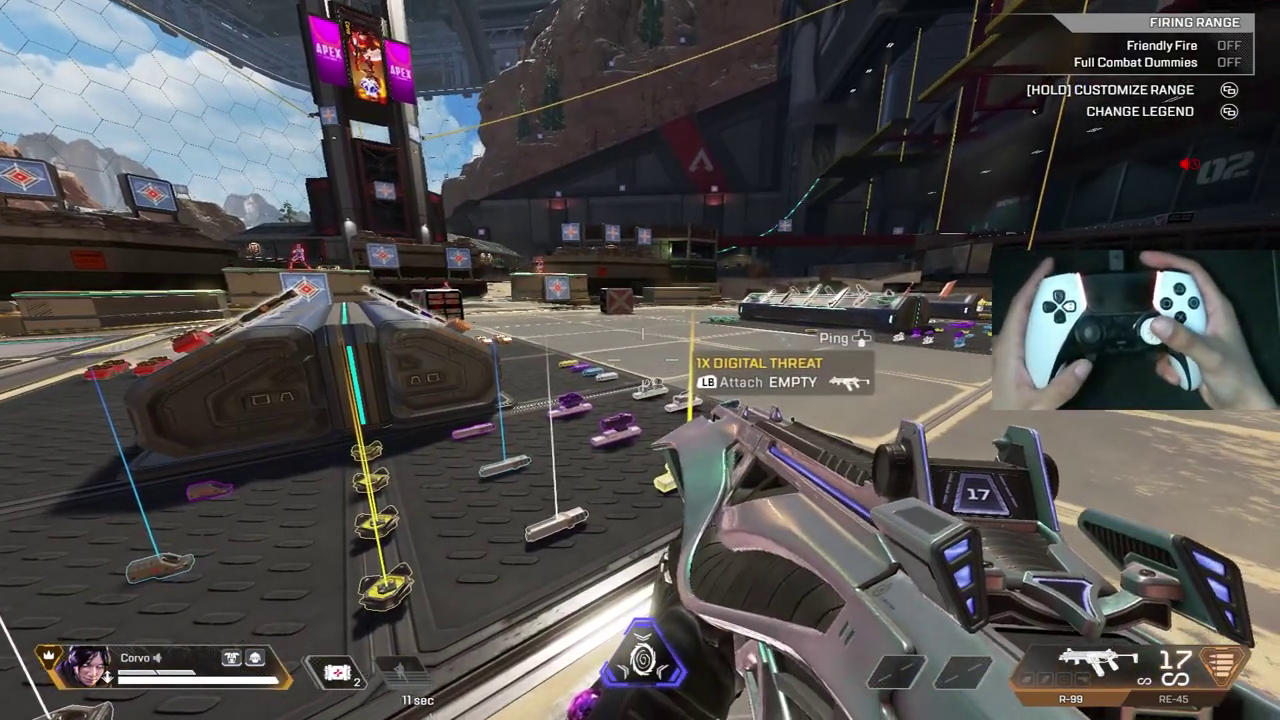